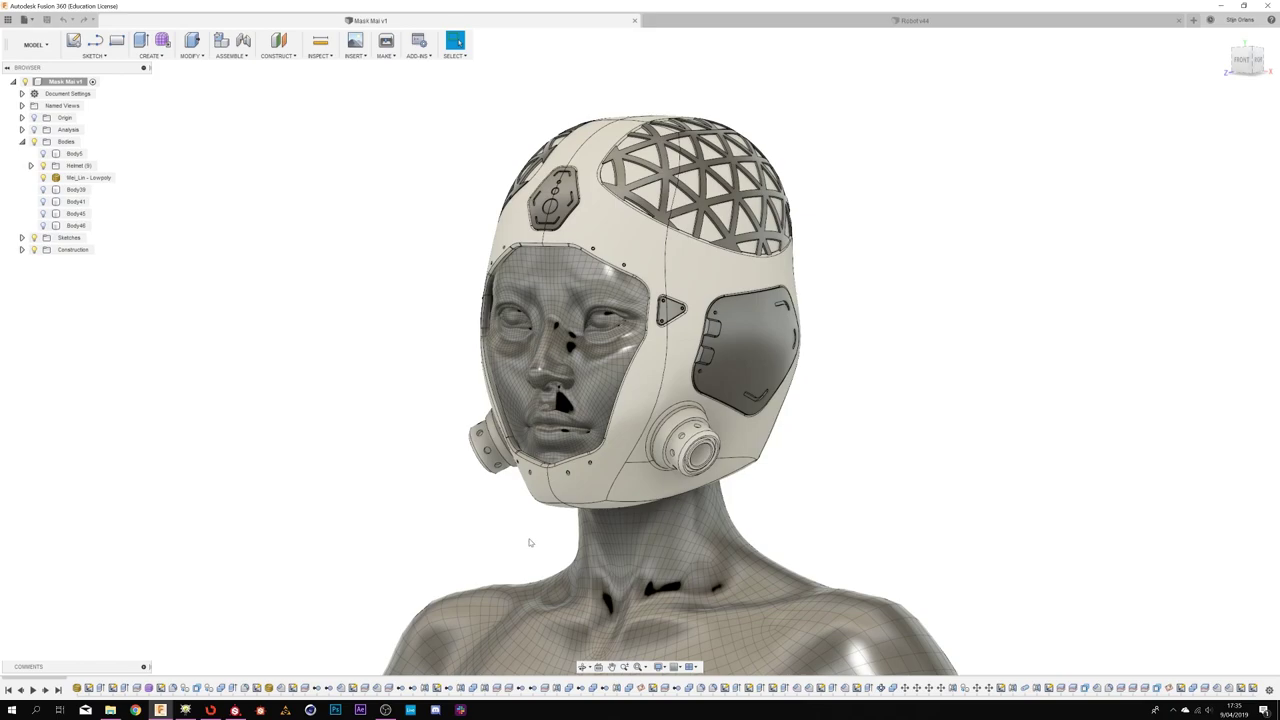
- Hide the Wei_Lin - Lowpoly body and bring up the Robot v44 design
{"action": "left_click", "coordinate": [42, 179]}
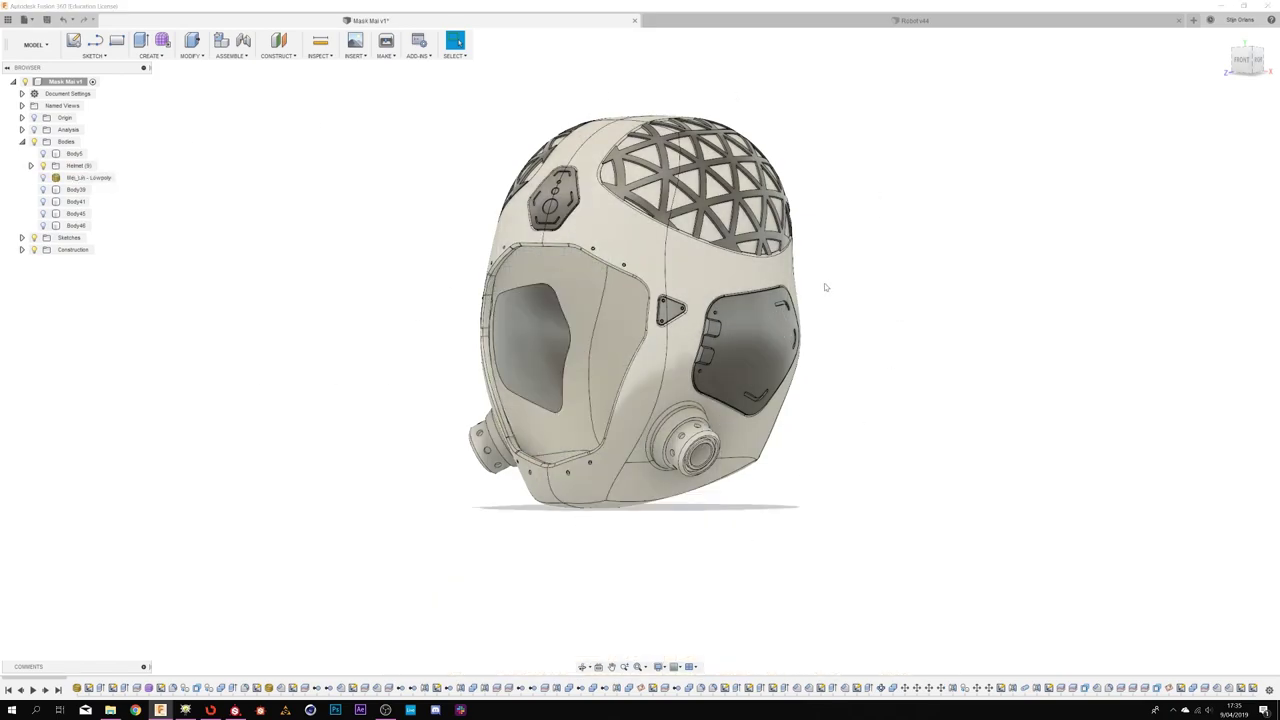
{"action": "left_click", "coordinate": [912, 20]}
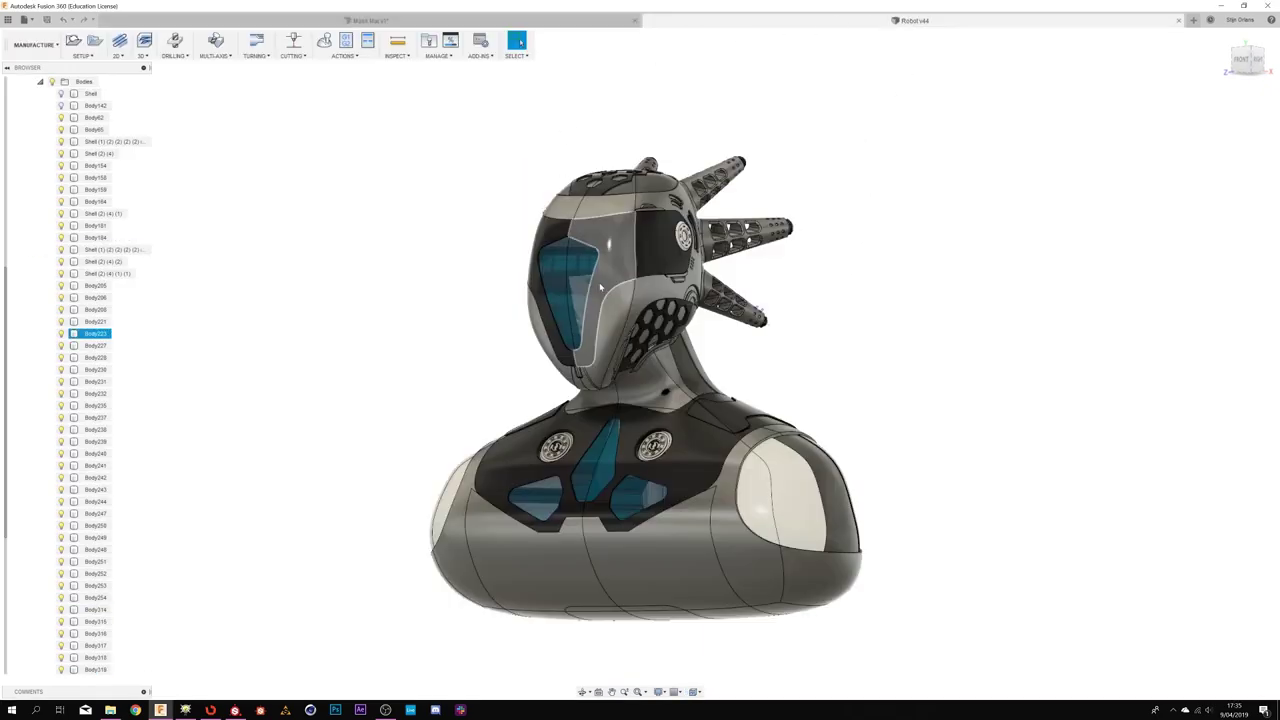
{"action": "scroll", "coordinate": [596, 272], "scroll_direction": "up", "scroll_amount": 4}
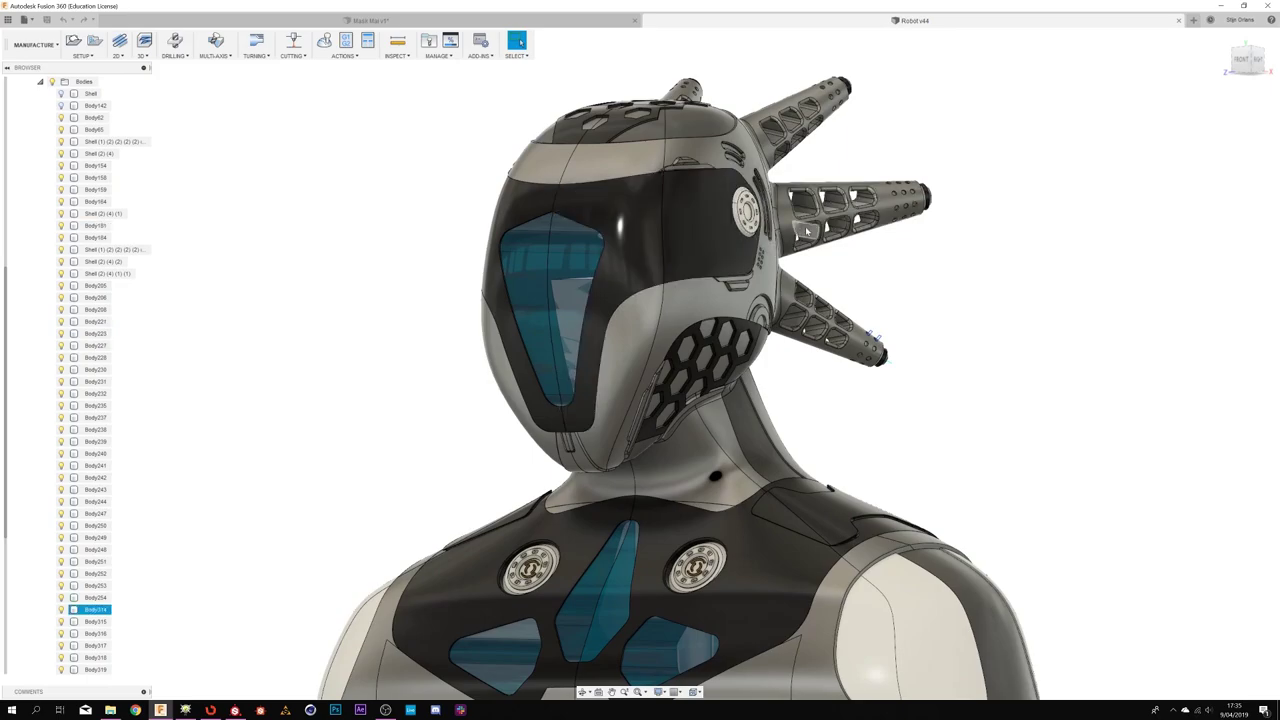
- Inspect the robot's chest piece and face plate, then return to the helmet design
{"action": "left_click", "coordinate": [798, 533]}
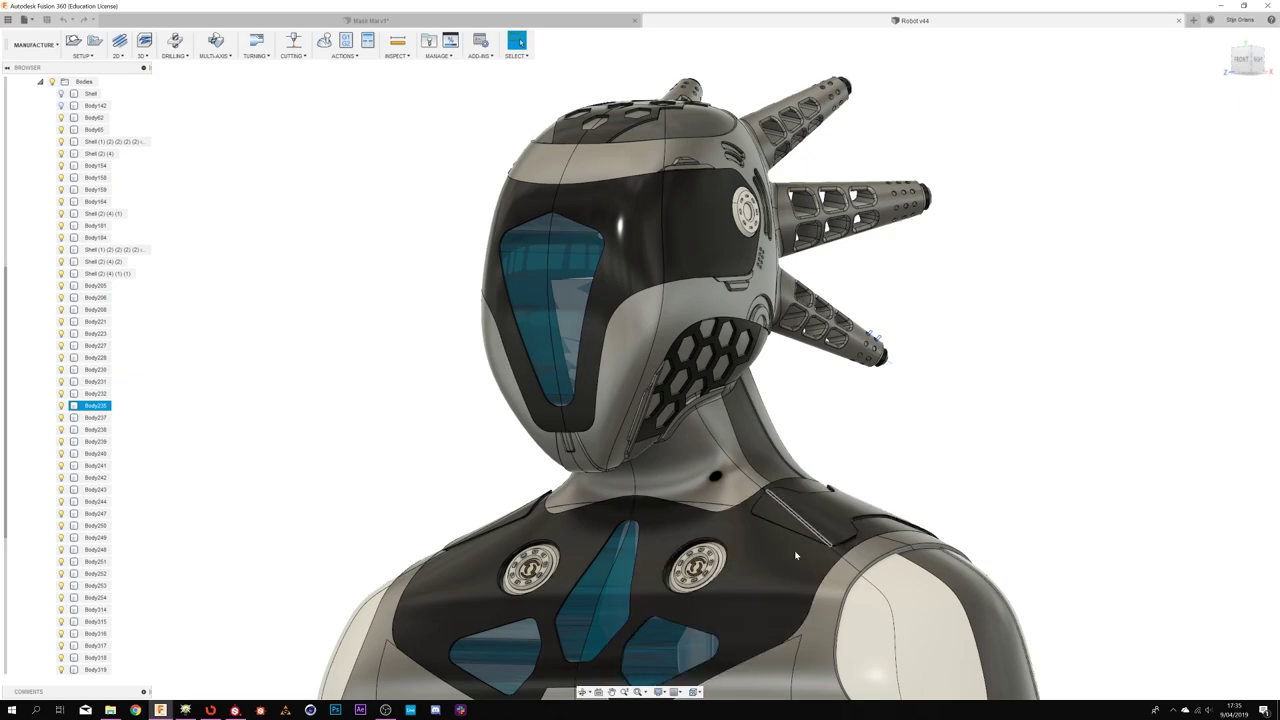
{"action": "left_click", "coordinate": [648, 268]}
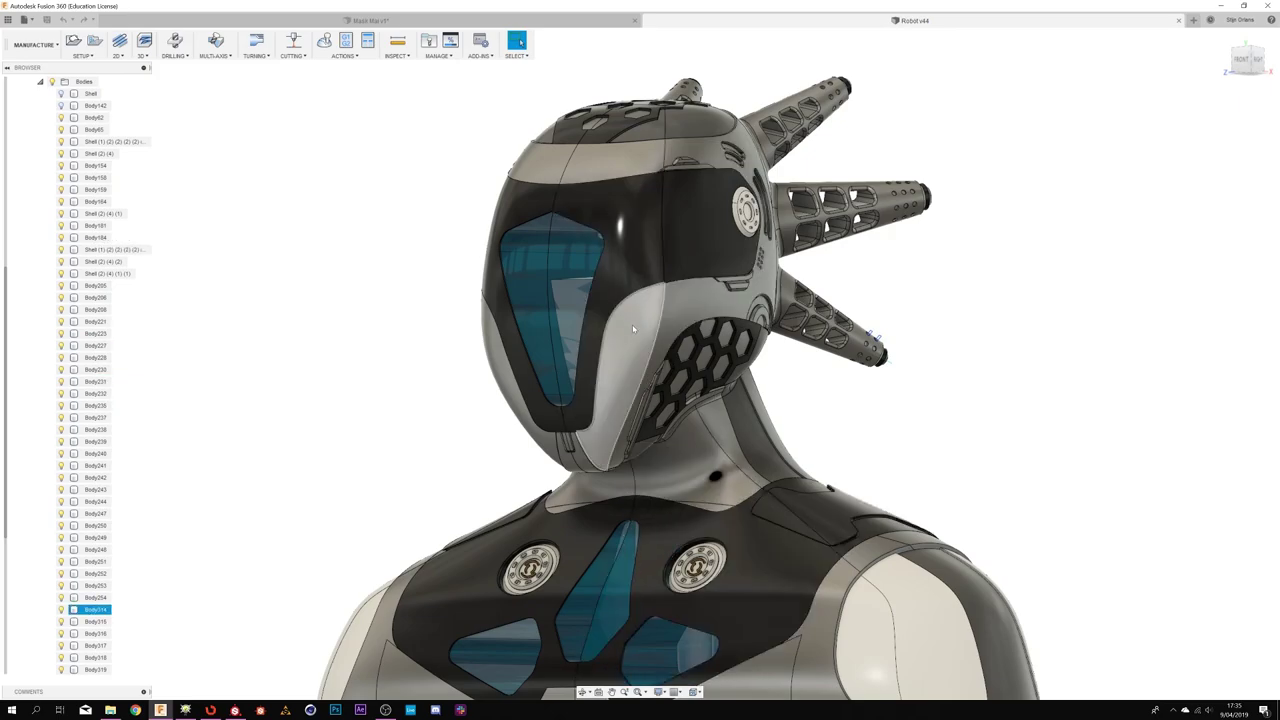
{"action": "scroll", "coordinate": [639, 314], "scroll_direction": "down", "scroll_amount": 3}
{"action": "left_click", "coordinate": [1000, 194]}
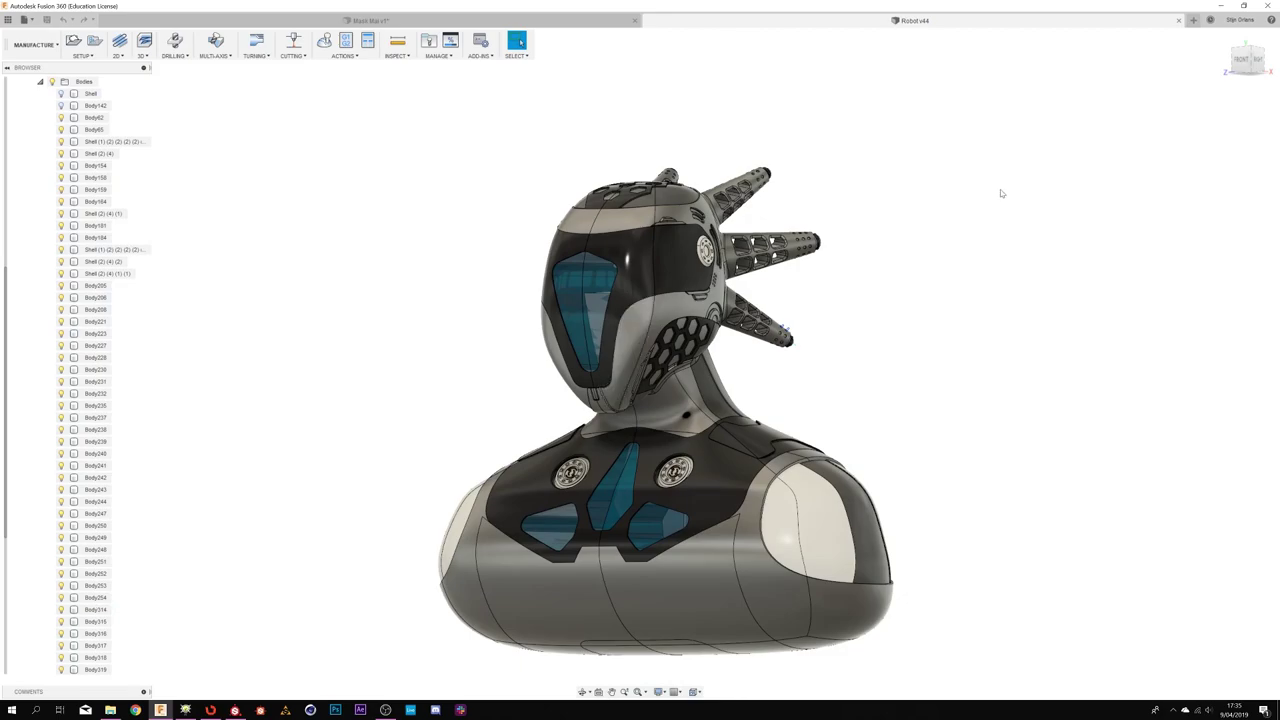
{"action": "scroll", "coordinate": [46, 183], "scroll_direction": "up", "scroll_amount": 2}
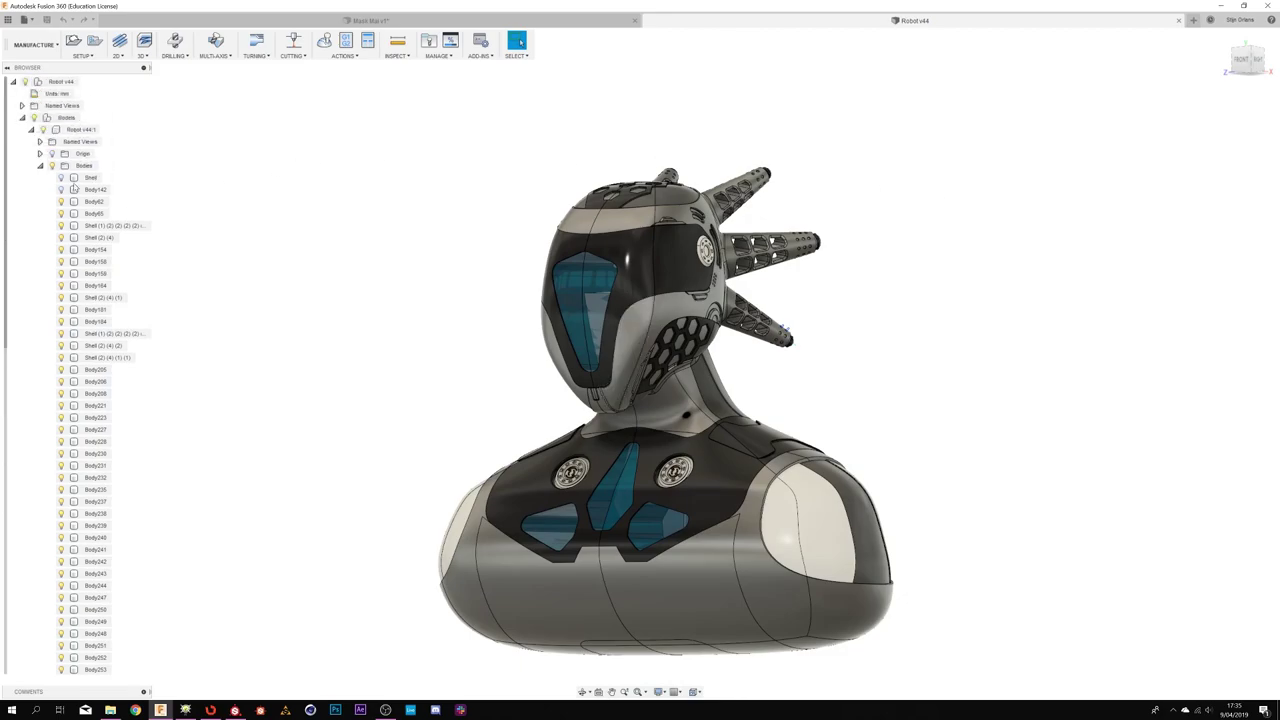
{"action": "left_click", "coordinate": [40, 165]}
{"action": "left_click", "coordinate": [370, 20]}
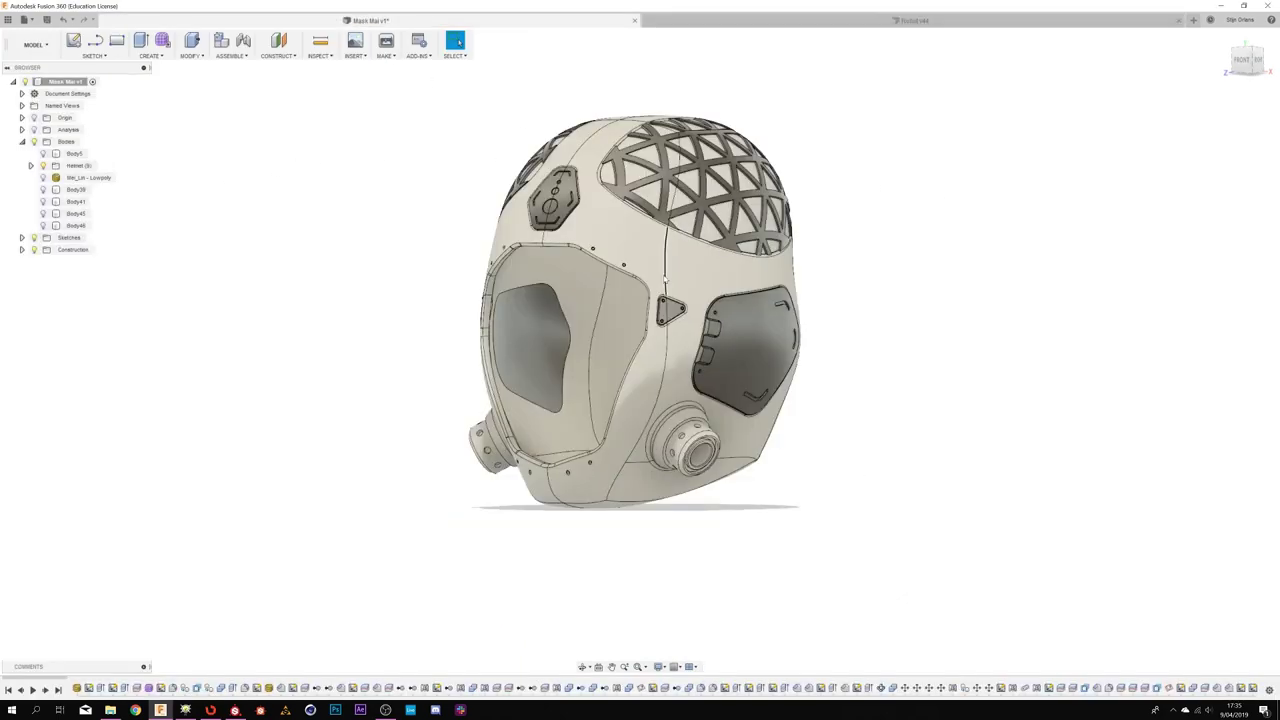
- Export the helmet design as IGES Files, saving it into the UV tutorial folder
{"action": "left_click", "coordinate": [27, 21]}
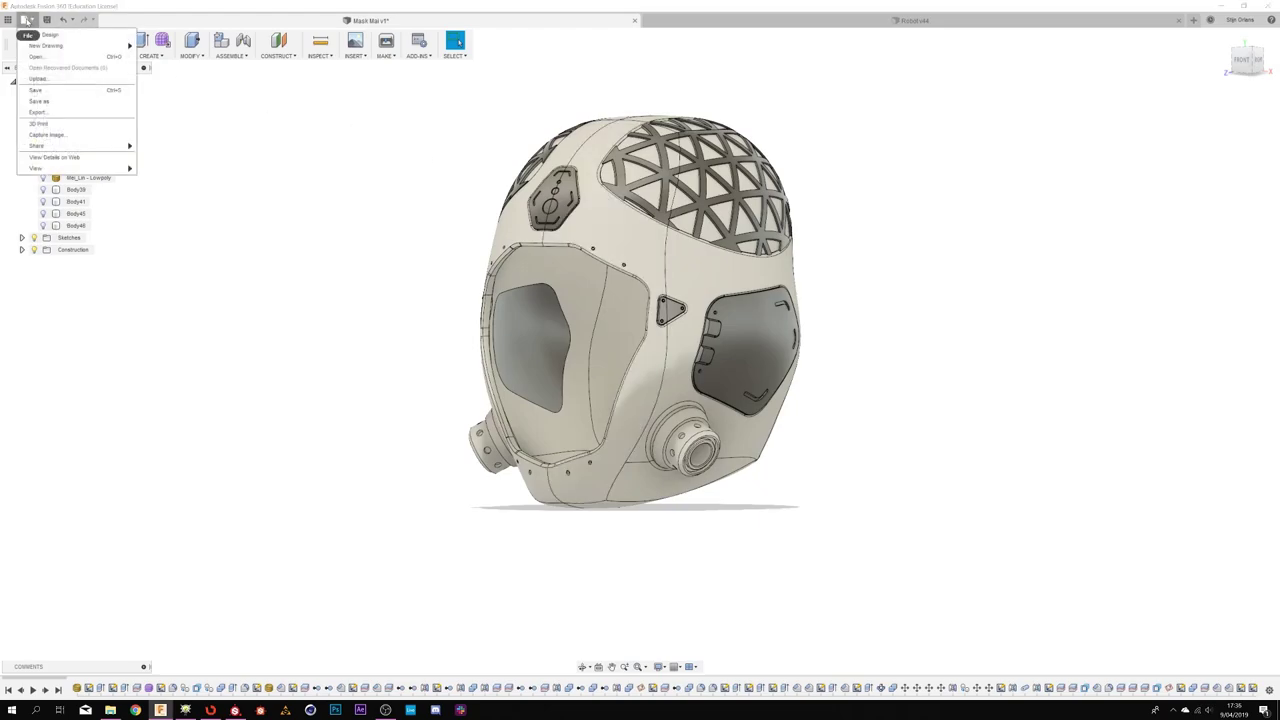
{"action": "left_click", "coordinate": [129, 124]}
{"action": "left_click", "coordinate": [552, 129]}
{"action": "left_click", "coordinate": [524, 151]}
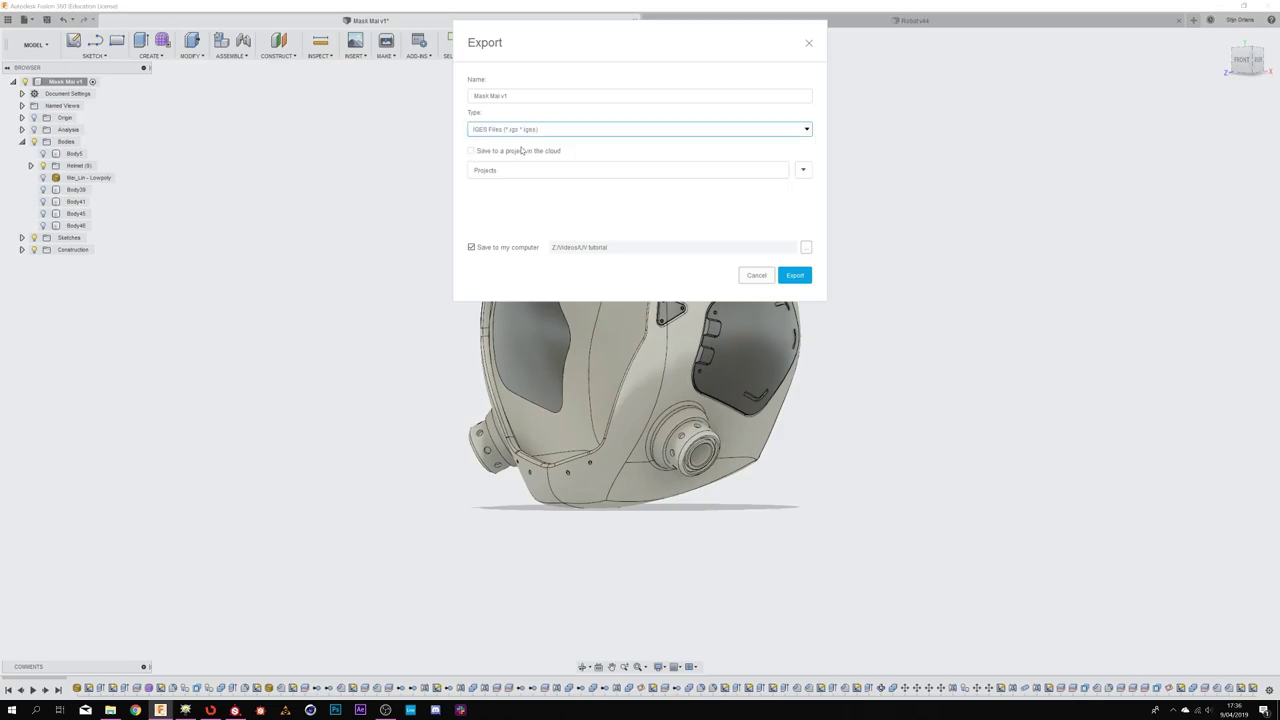
{"action": "left_click", "coordinate": [805, 250]}
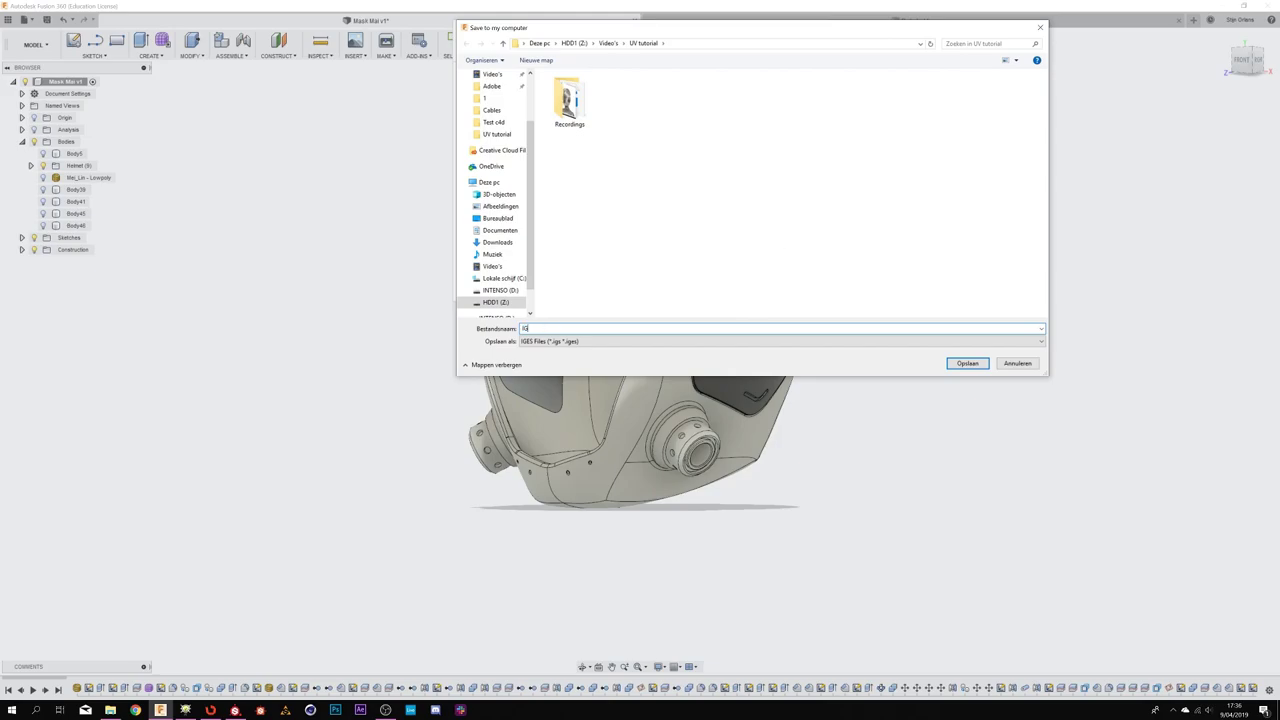
{"action": "key", "text": "Return"}
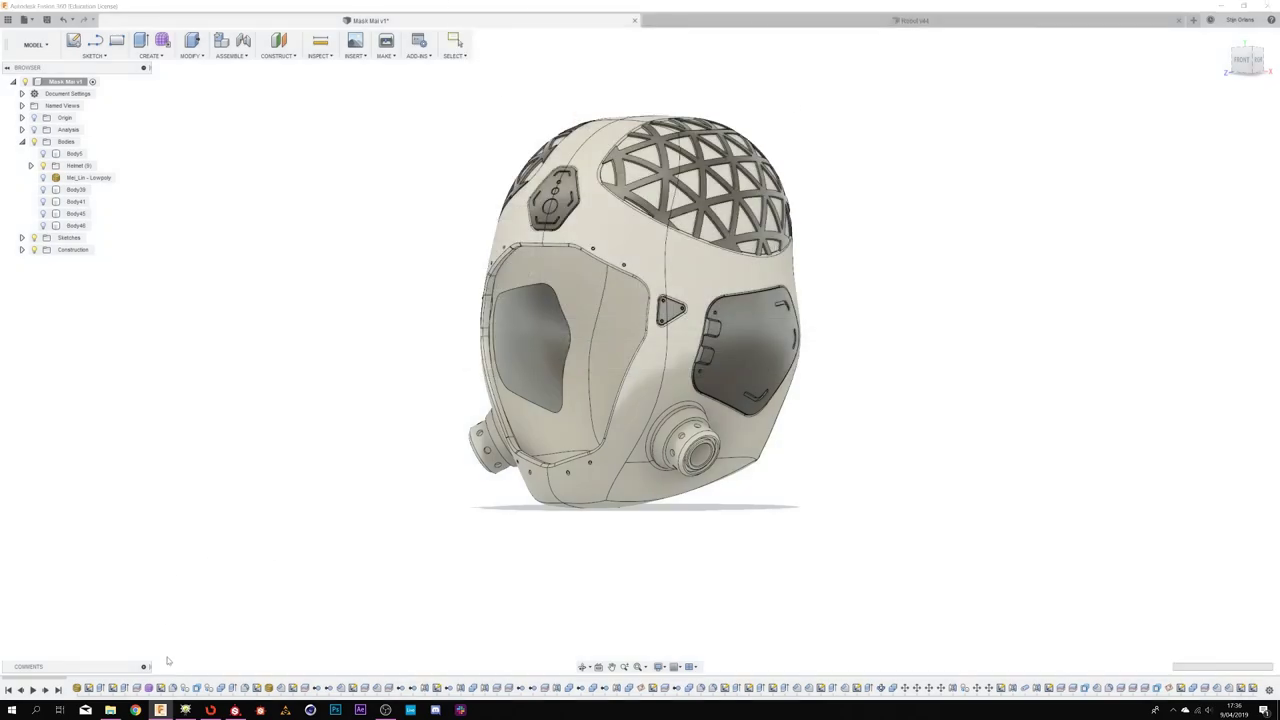
- Open the exported helmet IGS file in MoI, then select and deselect the main shell
{"action": "left_click", "coordinate": [185, 710]}
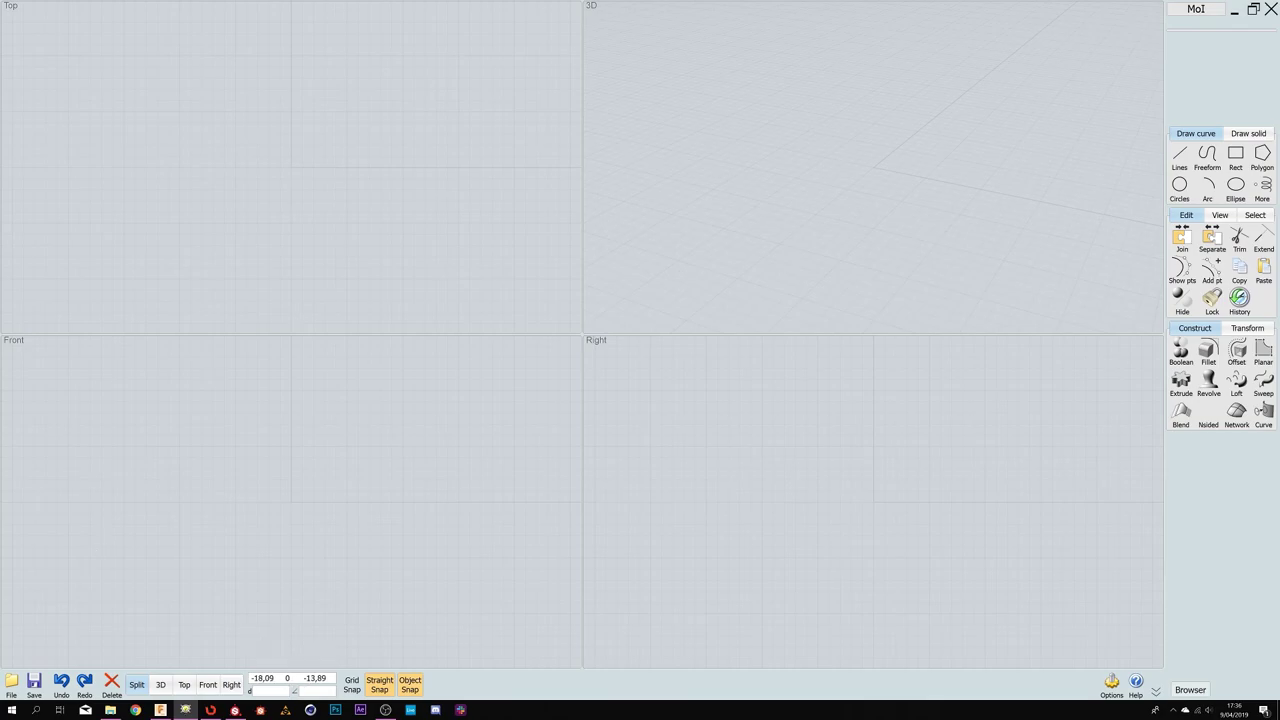
{"action": "left_click", "coordinate": [11, 685]}
{"action": "left_click", "coordinate": [40, 632]}
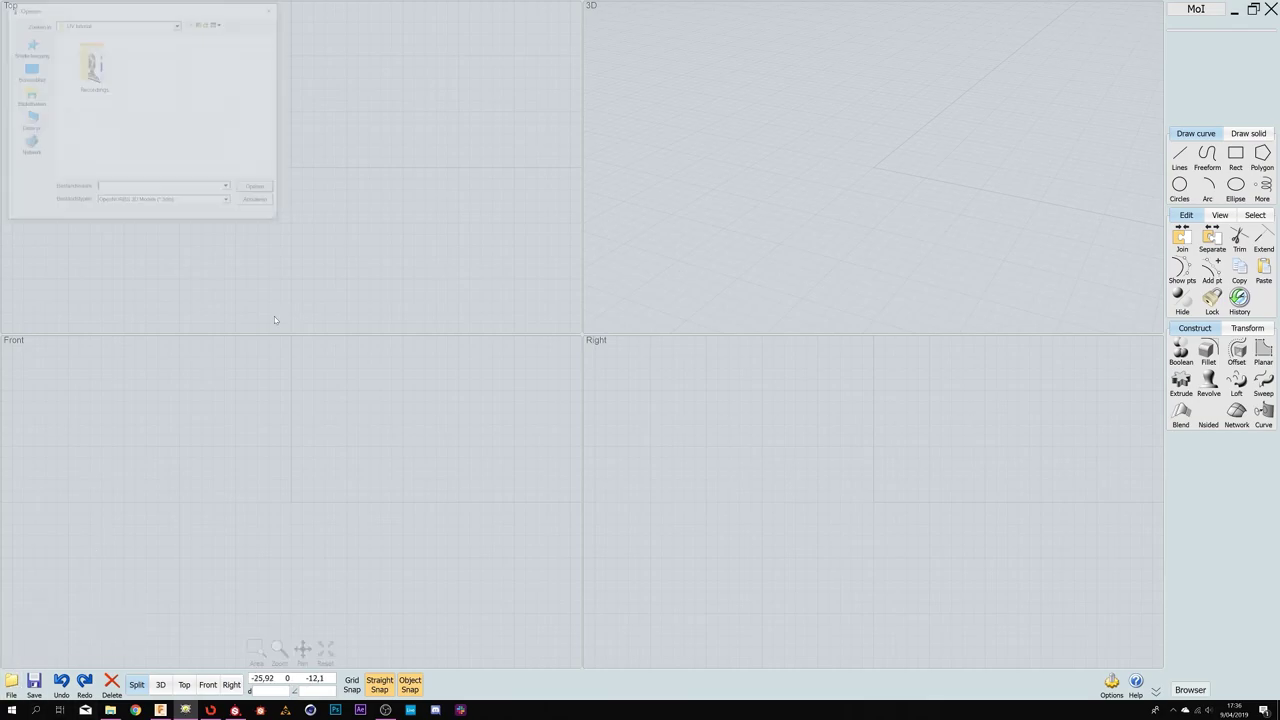
{"action": "left_click", "coordinate": [170, 202]}
{"action": "left_click", "coordinate": [176, 86]}
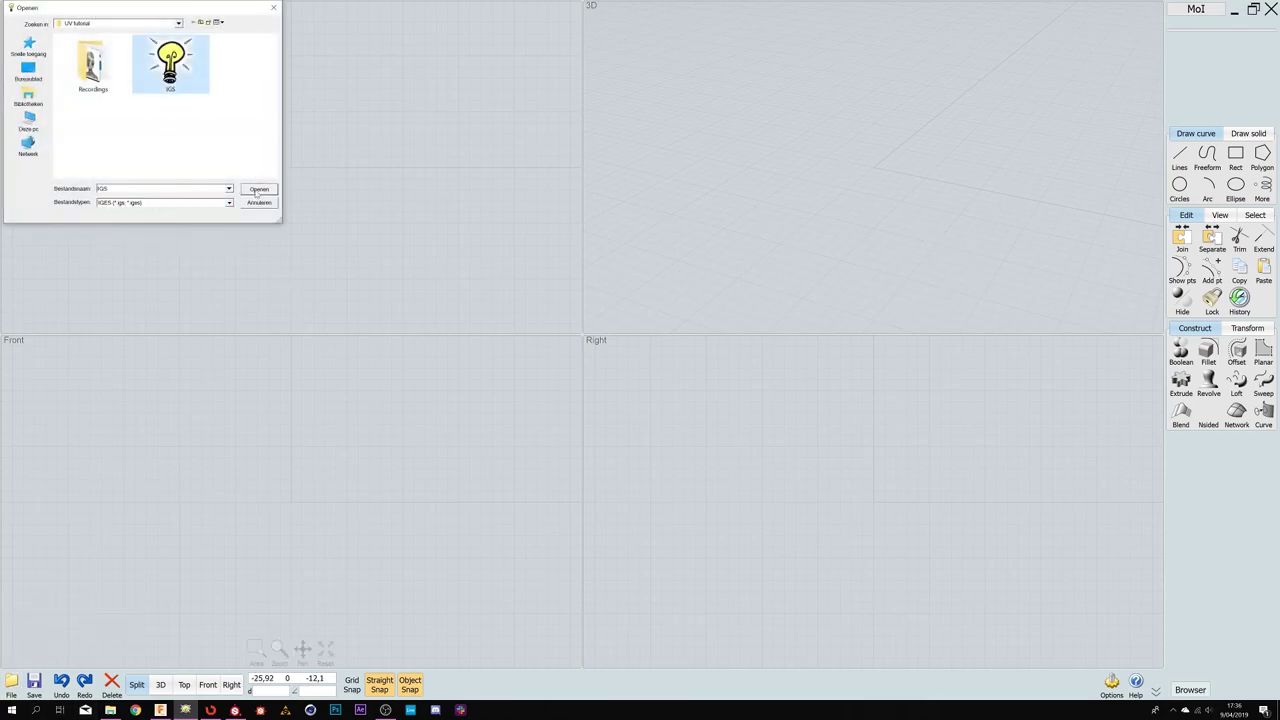
{"action": "left_click", "coordinate": [258, 189]}
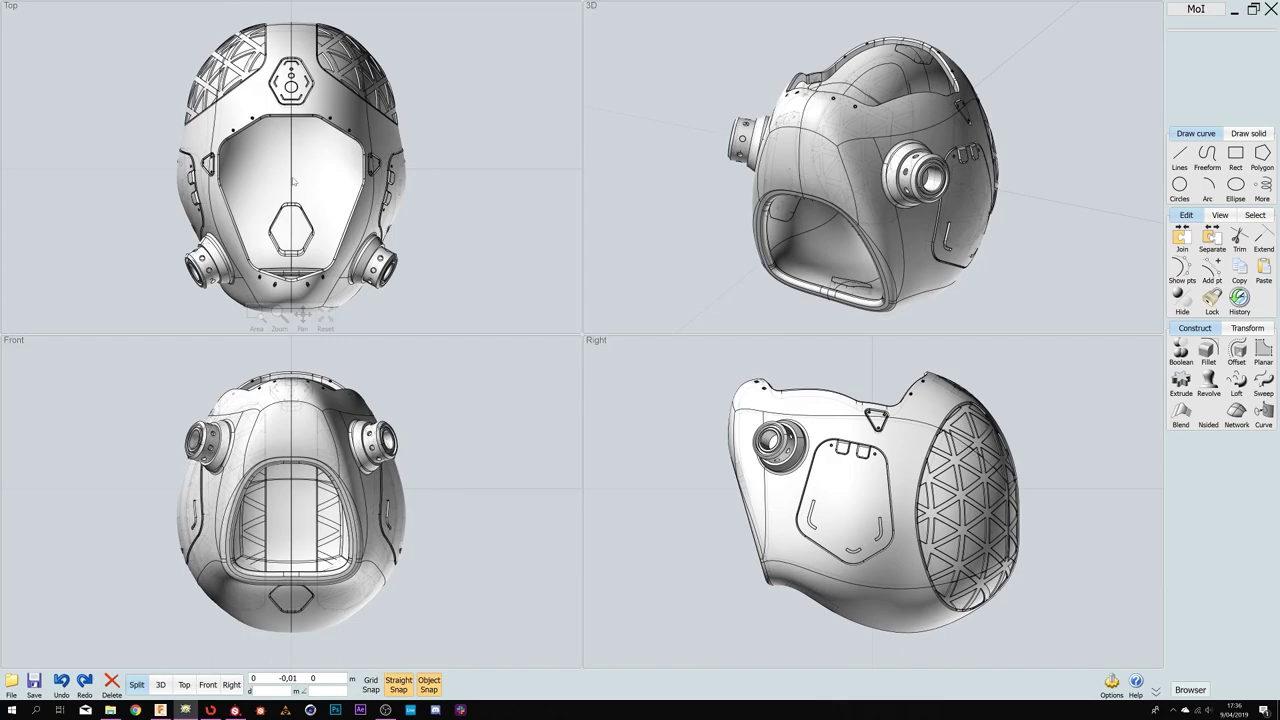
{"action": "left_click", "coordinate": [293, 181]}
{"action": "key", "text": "Escape"}
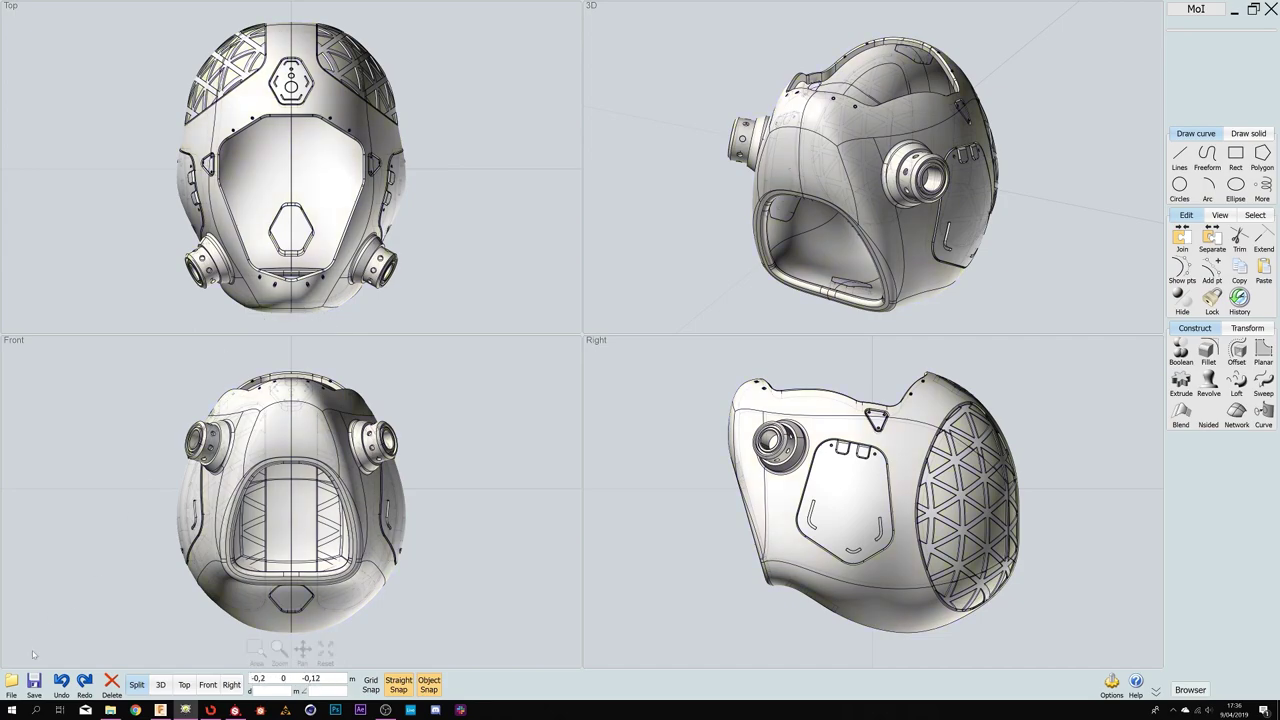
- Save the helmet as a Wavefront OBJ file named OBJ
{"action": "left_click", "coordinate": [33, 684]}
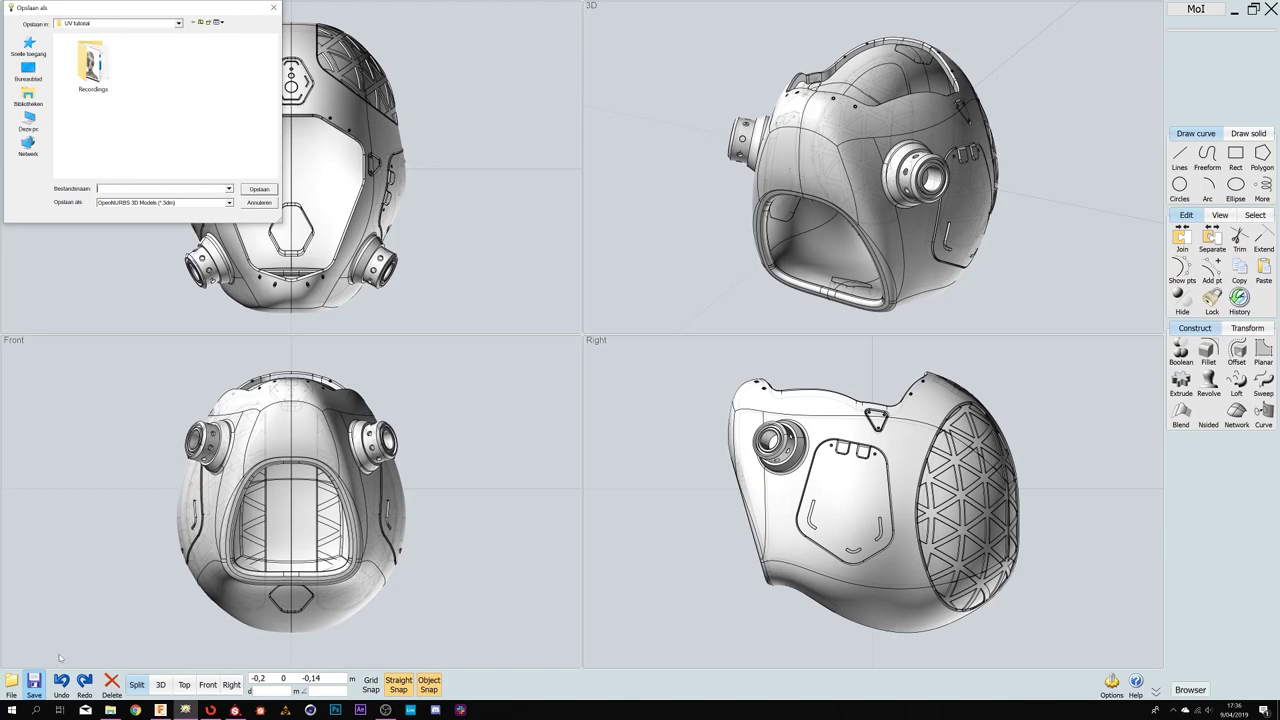
{"action": "left_click", "coordinate": [158, 204]}
{"action": "left_click", "coordinate": [122, 237]}
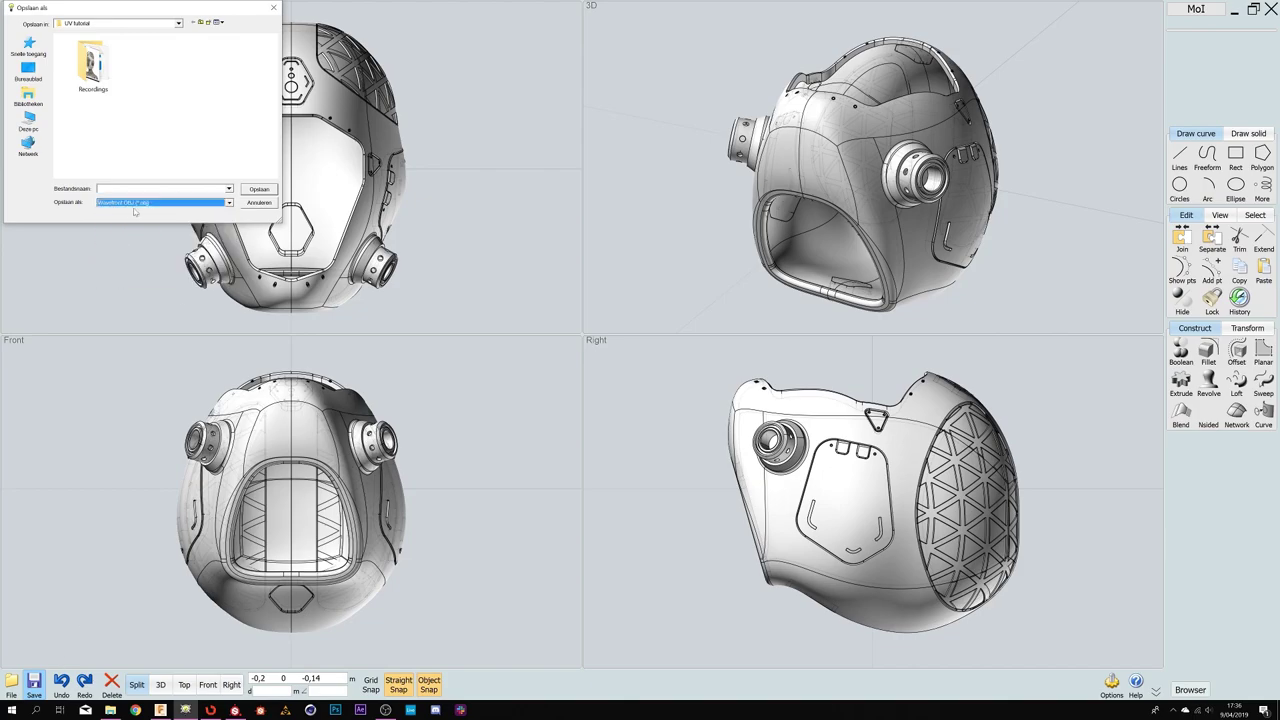
{"action": "type", "text": "OBJ"}
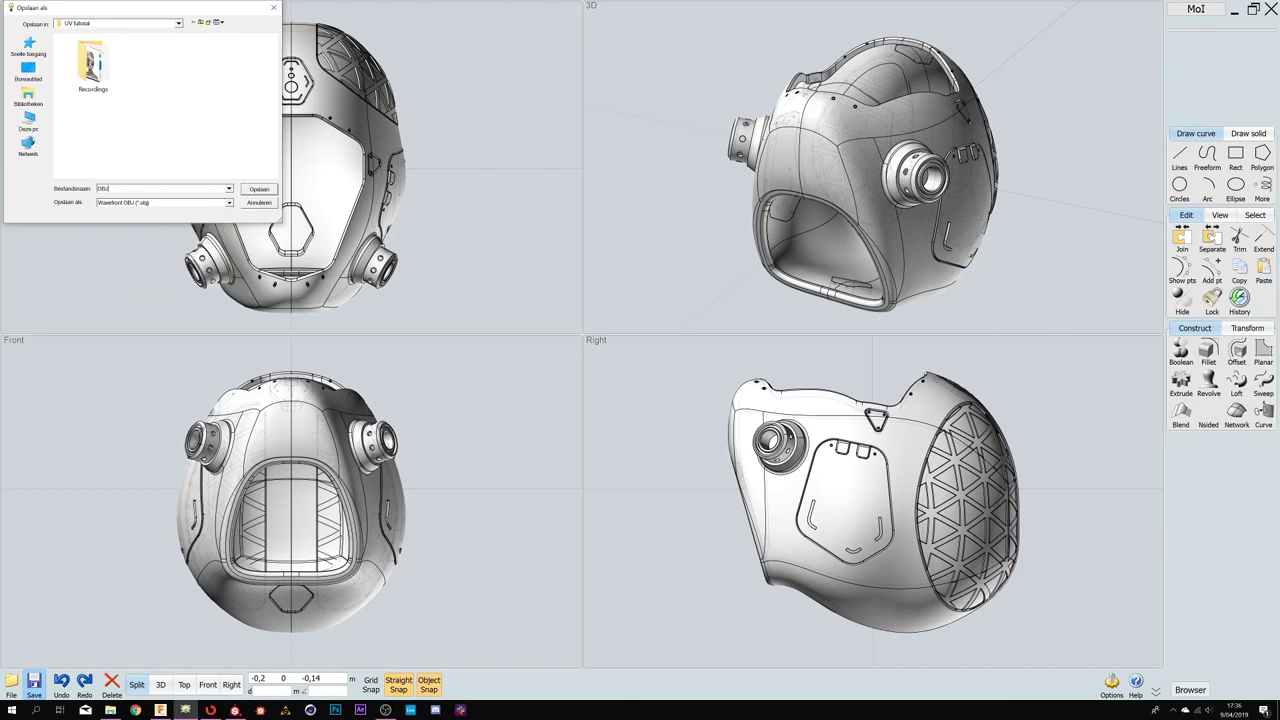
{"action": "key", "text": "Return"}
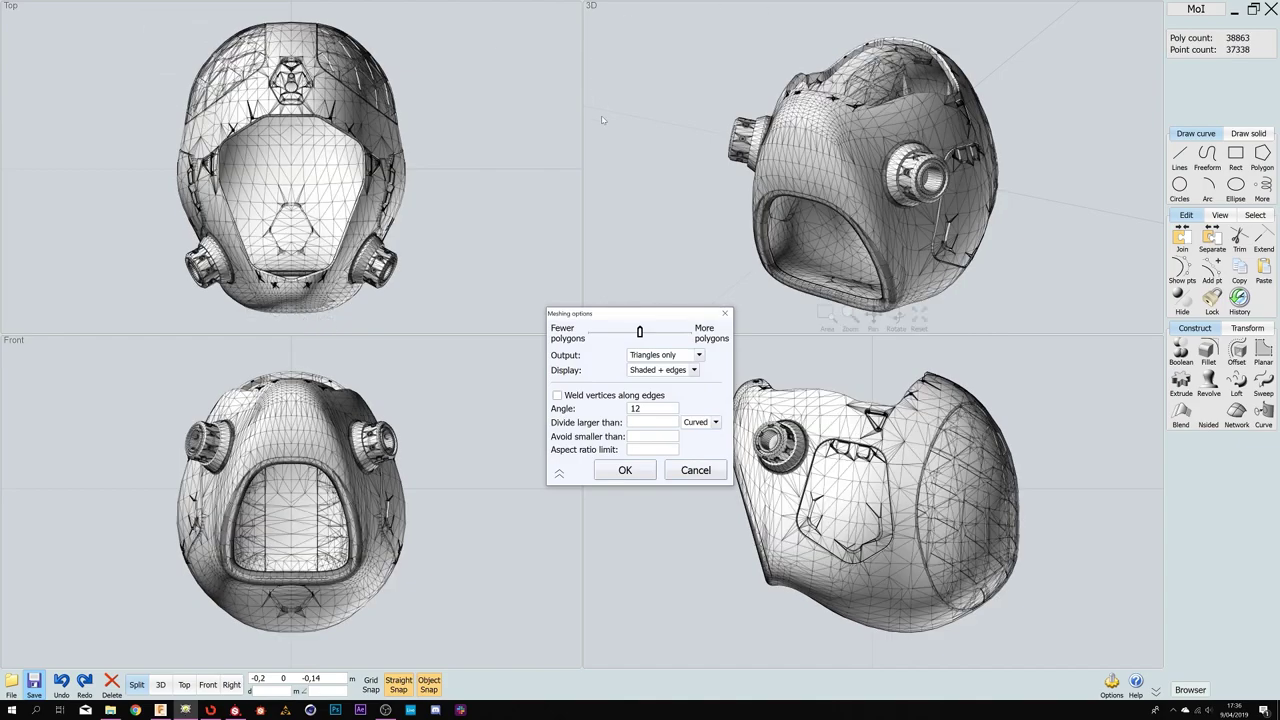
- Mesh the helmet as triangles only with a meshing angle of 10, then switch to Unfold3D
{"action": "left_click", "coordinate": [559, 473]}
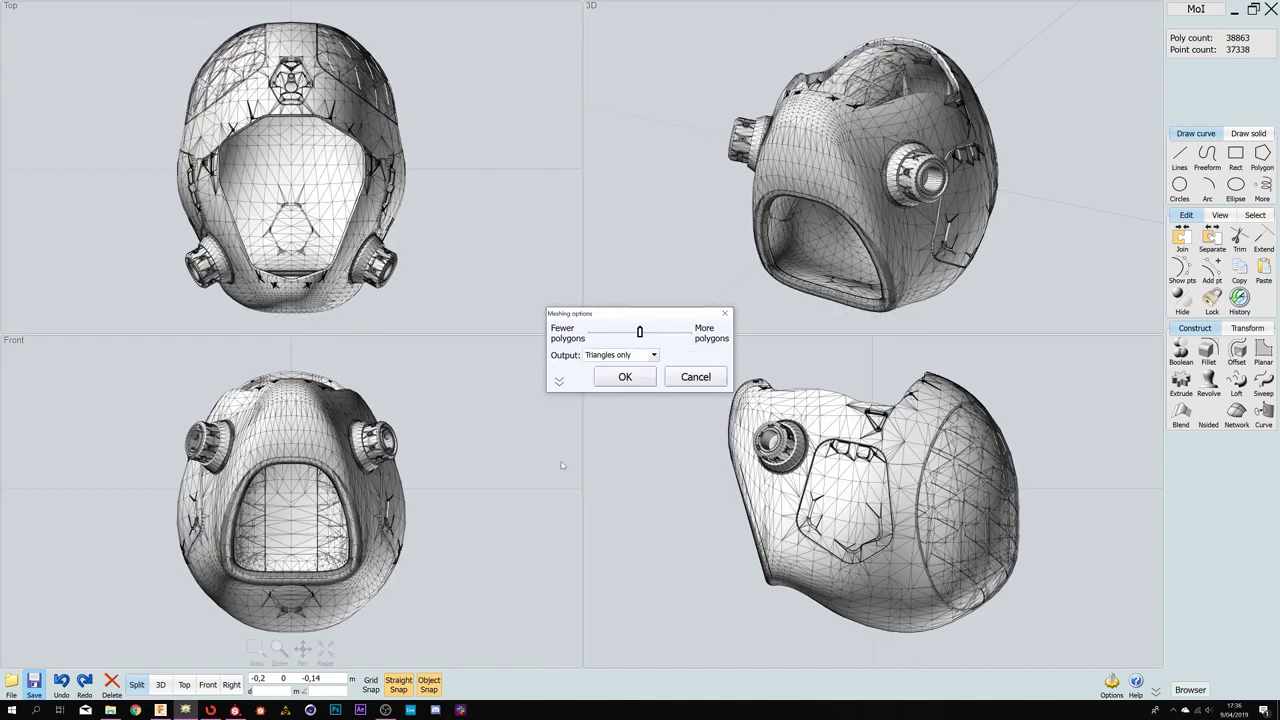
{"action": "left_click", "coordinate": [559, 381]}
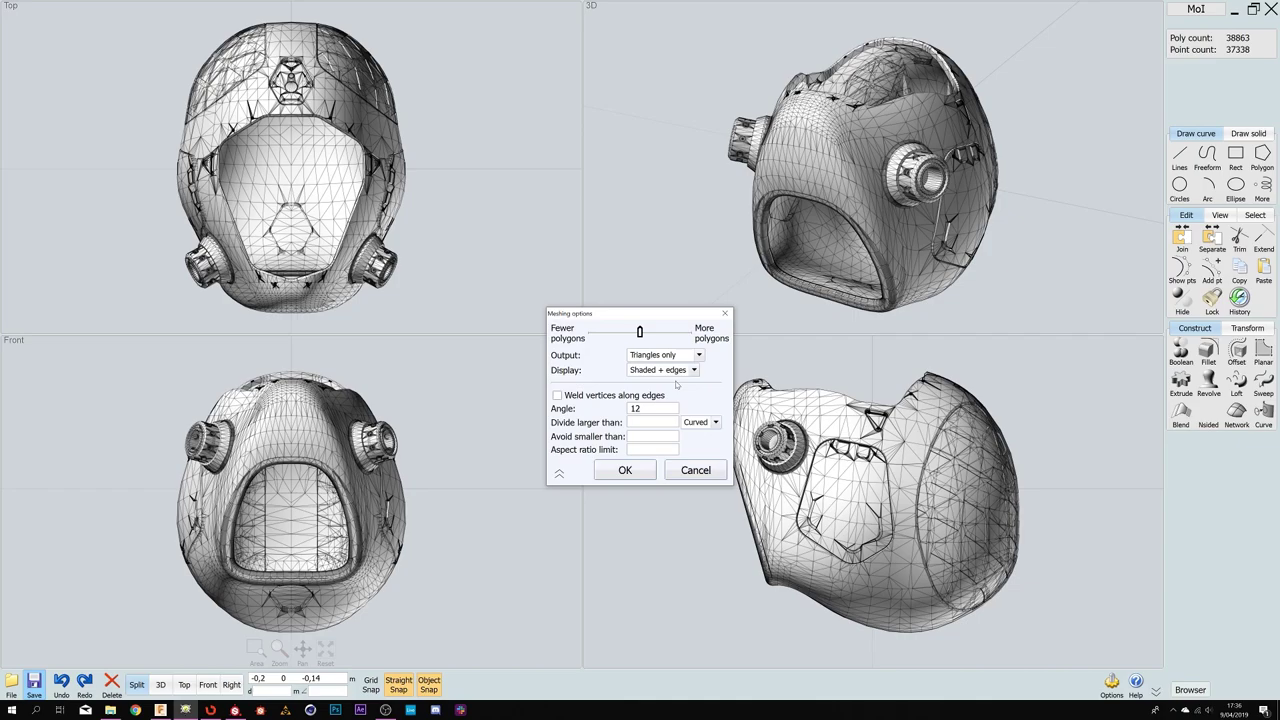
{"action": "left_click", "coordinate": [699, 357]}
{"action": "left_click", "coordinate": [664, 363]}
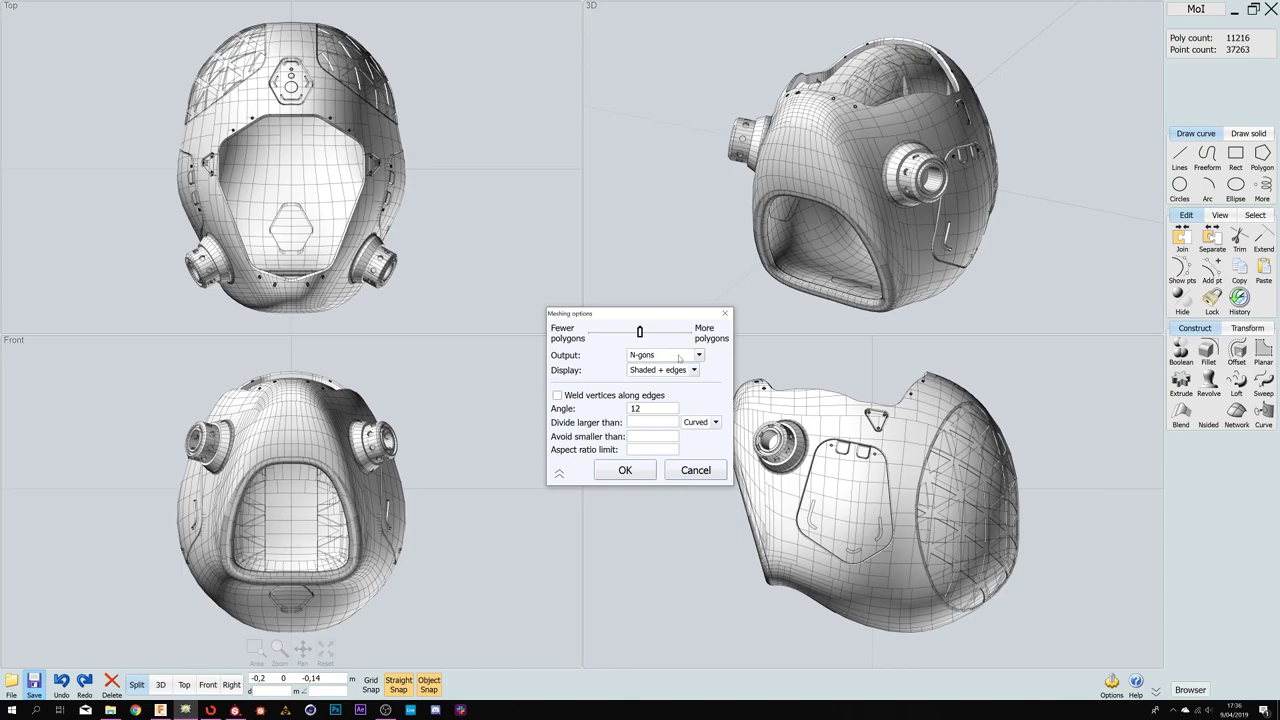
{"action": "left_click", "coordinate": [699, 356]}
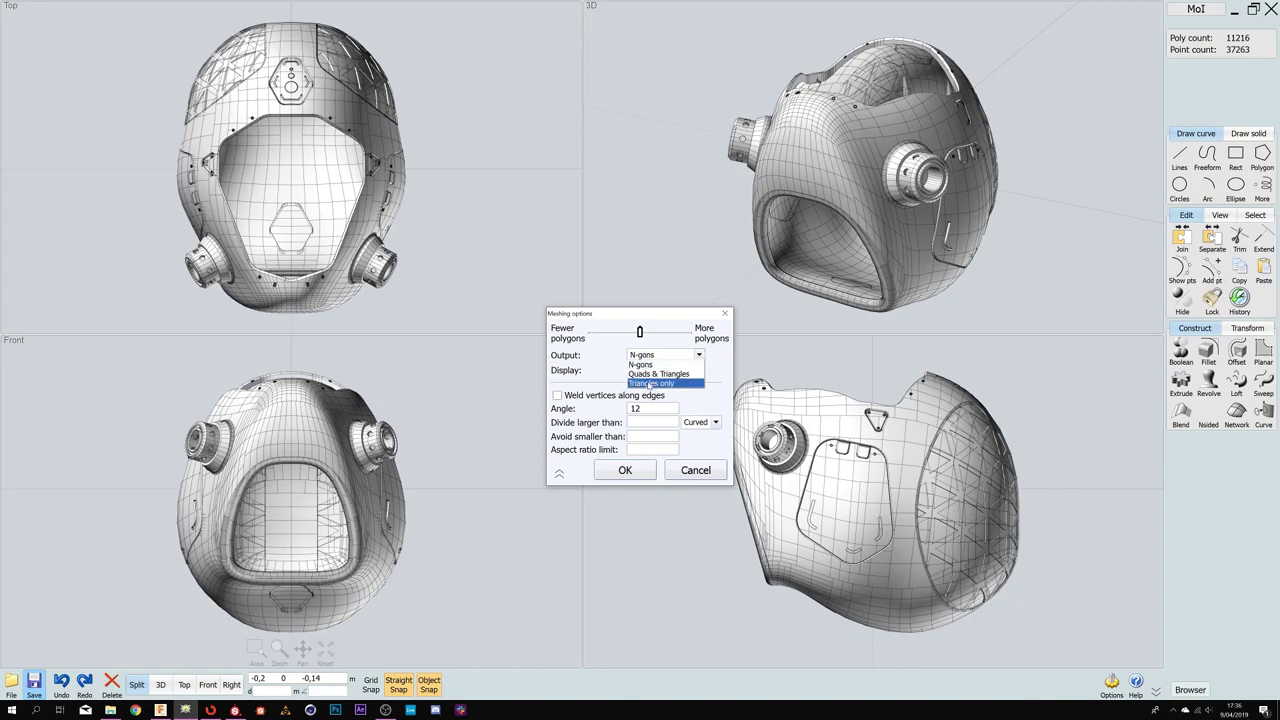
{"action": "left_click", "coordinate": [649, 384]}
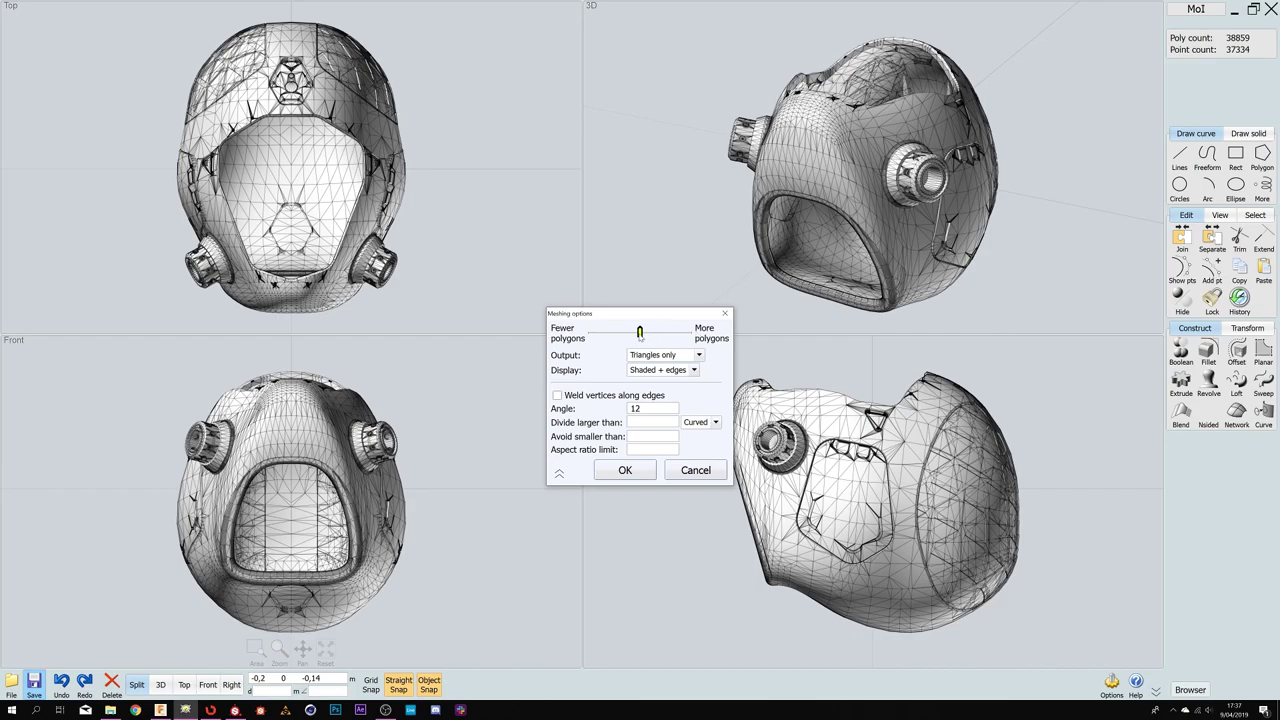
{"action": "mouse_move", "coordinate": [640, 331]}
{"action": "left_mouse_down"}
{"action": "mouse_move", "coordinate": [580, 331]}
{"action": "mouse_move", "coordinate": [662, 333]}
{"action": "mouse_move", "coordinate": [648, 331]}
{"action": "left_mouse_up"}
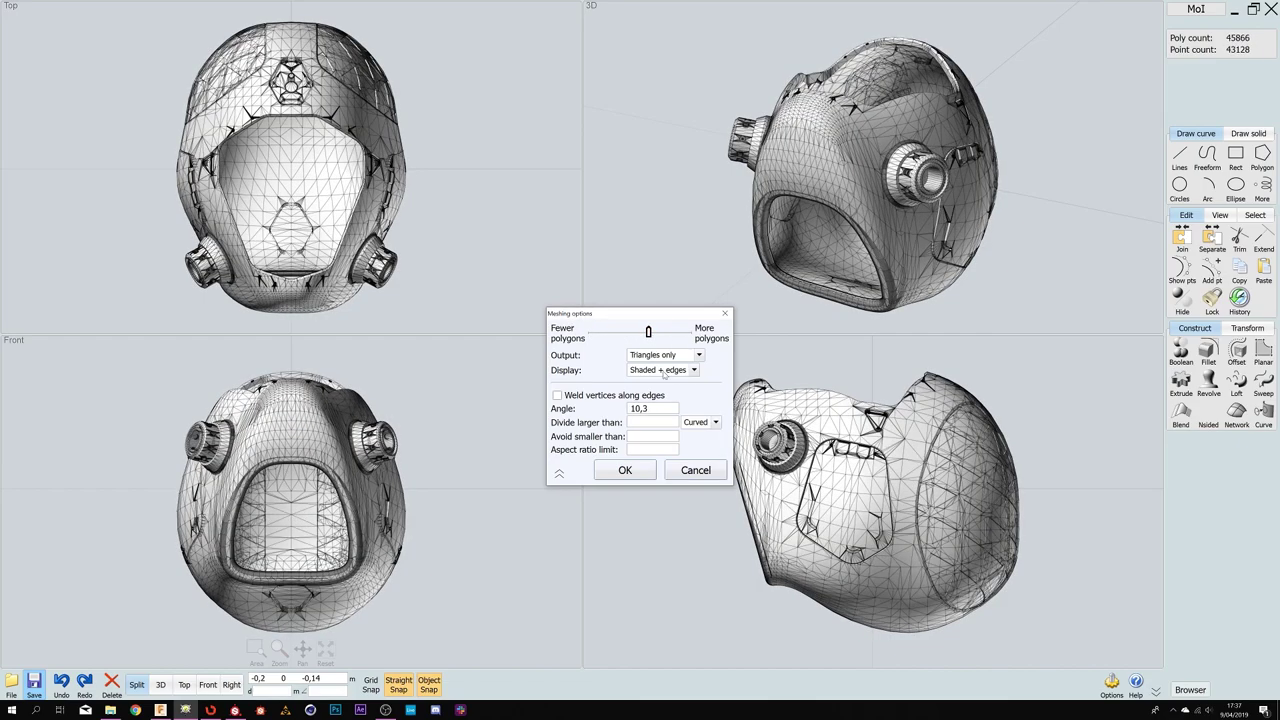
{"action": "left_click", "coordinate": [638, 408]}
{"action": "type", "text": "10"}
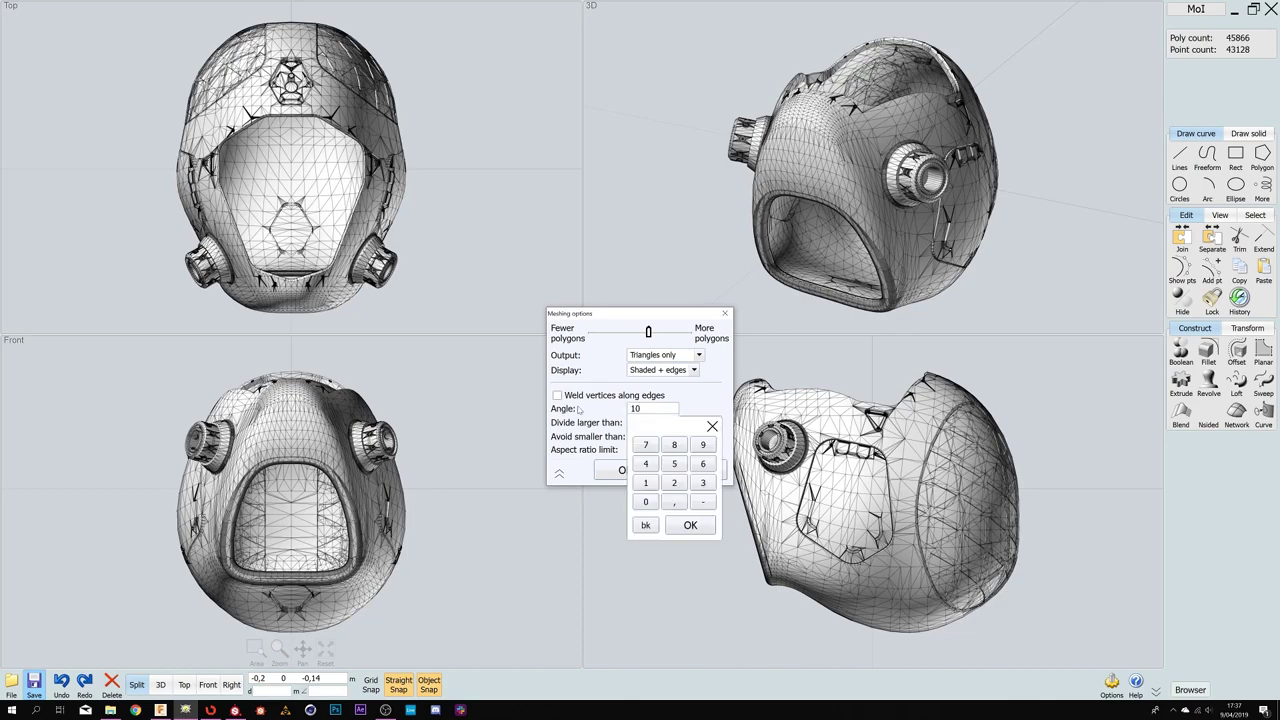
{"action": "key", "text": "Return"}
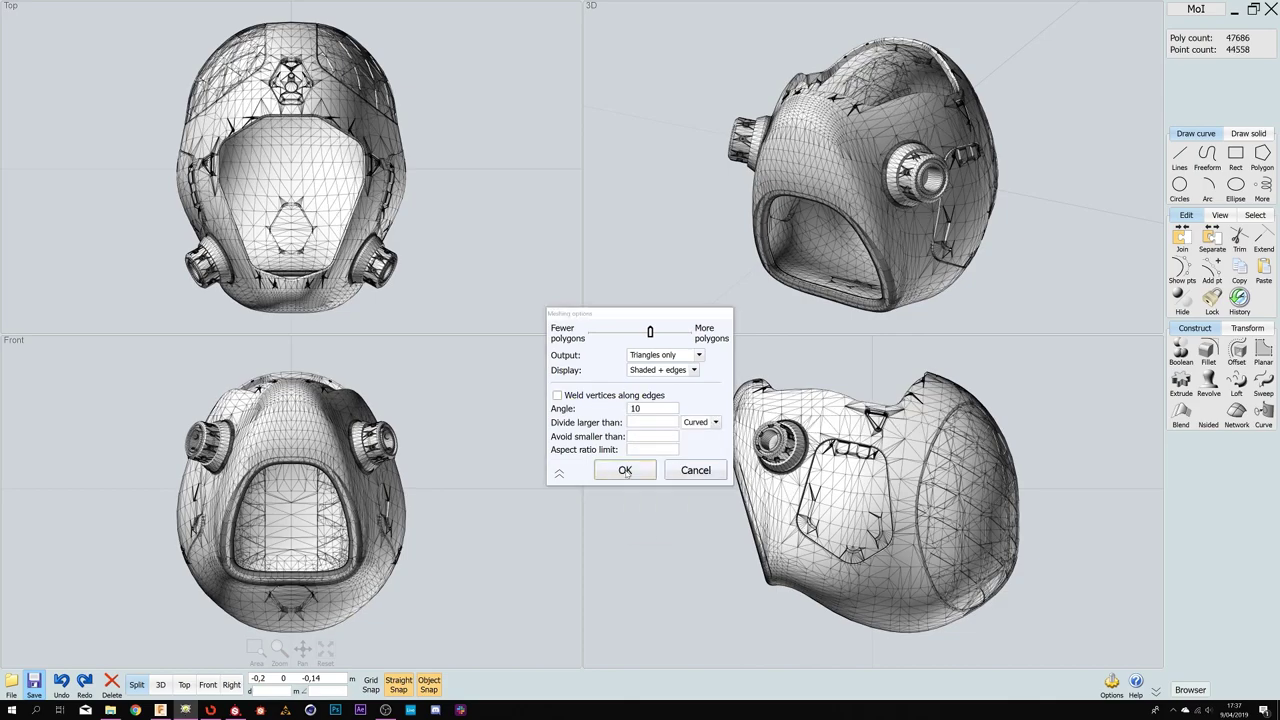
{"action": "left_click", "coordinate": [648, 463]}
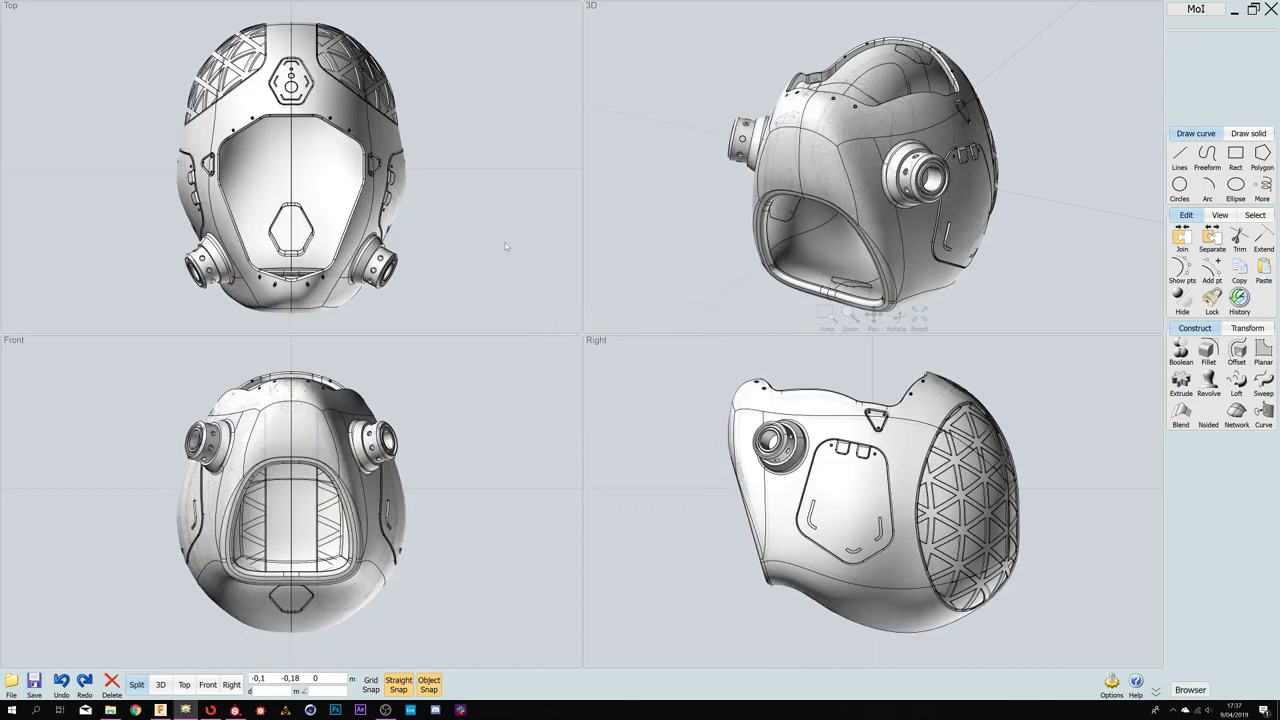
{"action": "left_click", "coordinate": [210, 710]}
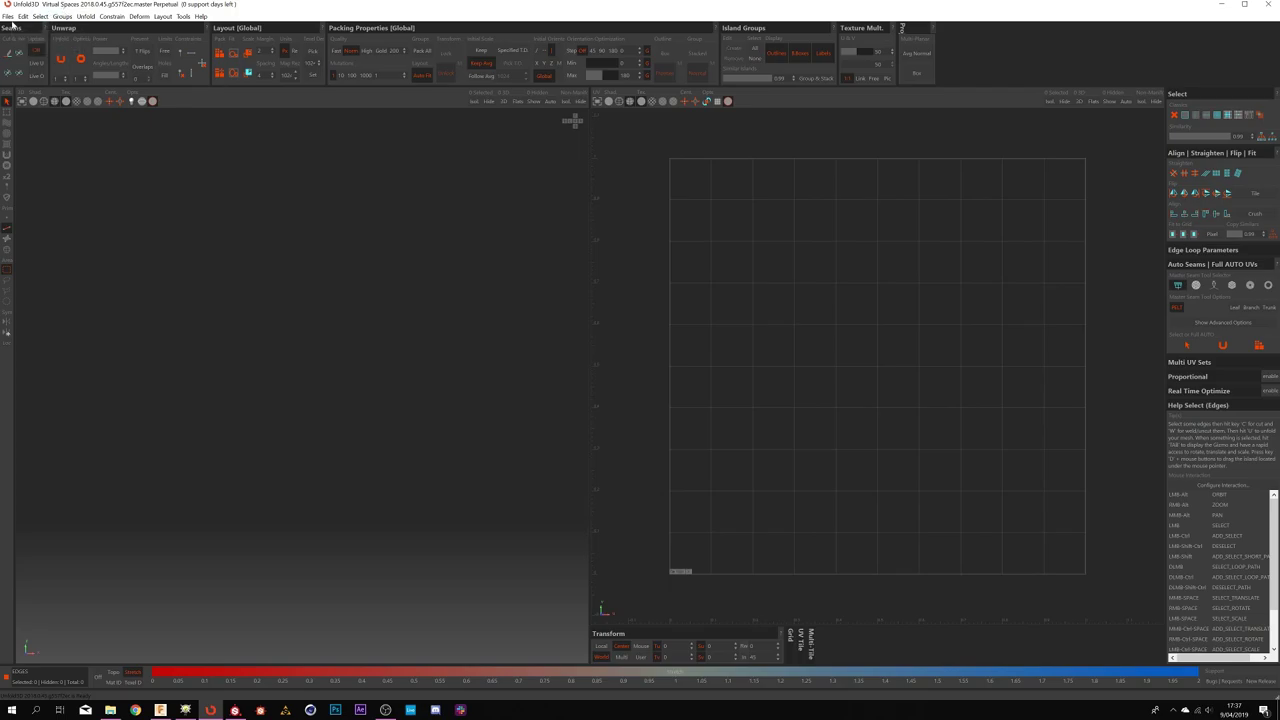
- Load the helmet OBJ file through Files > Load
{"action": "left_click", "coordinate": [8, 17]}
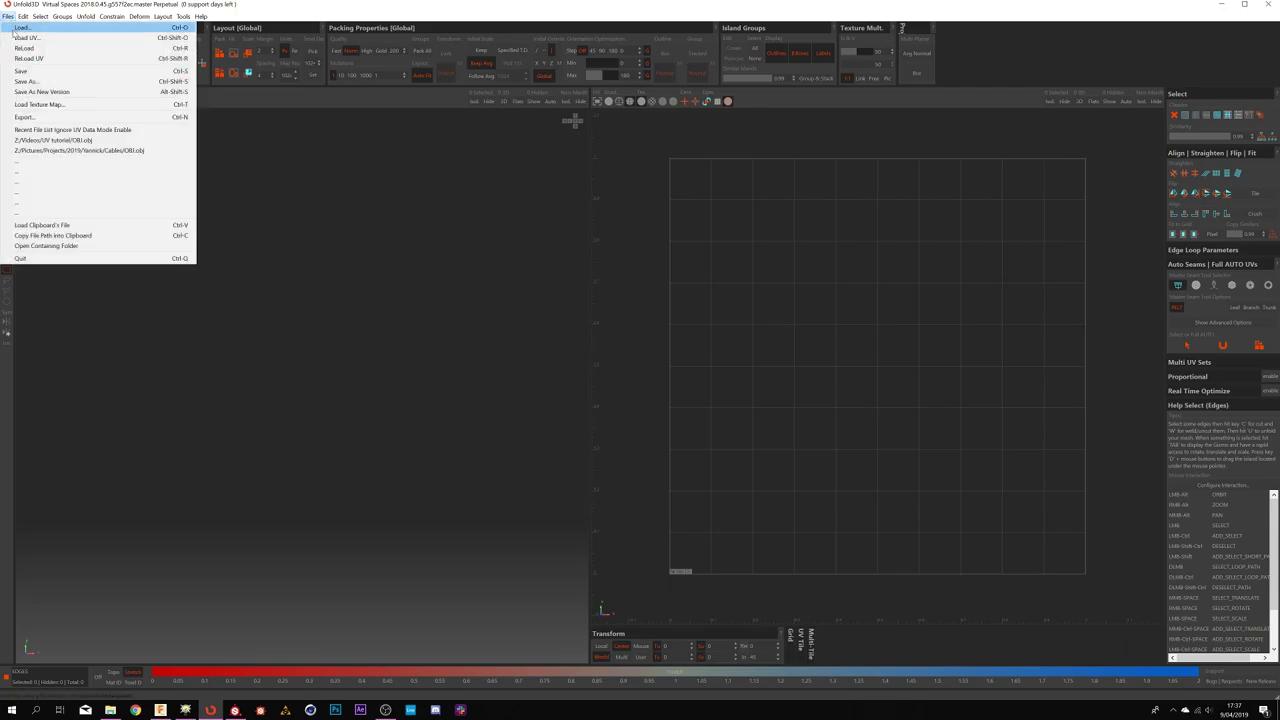
{"action": "left_click", "coordinate": [13, 28]}
{"action": "left_click", "coordinate": [307, 127]}
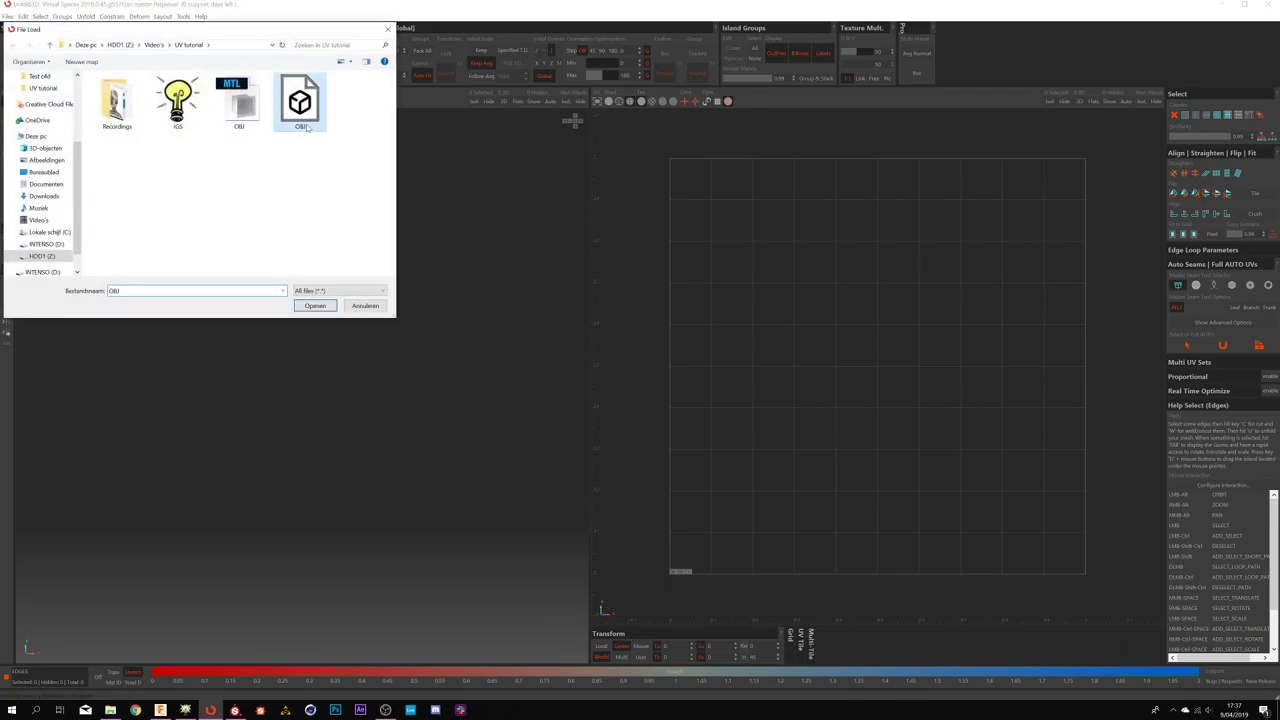
{"action": "left_click", "coordinate": [325, 307]}
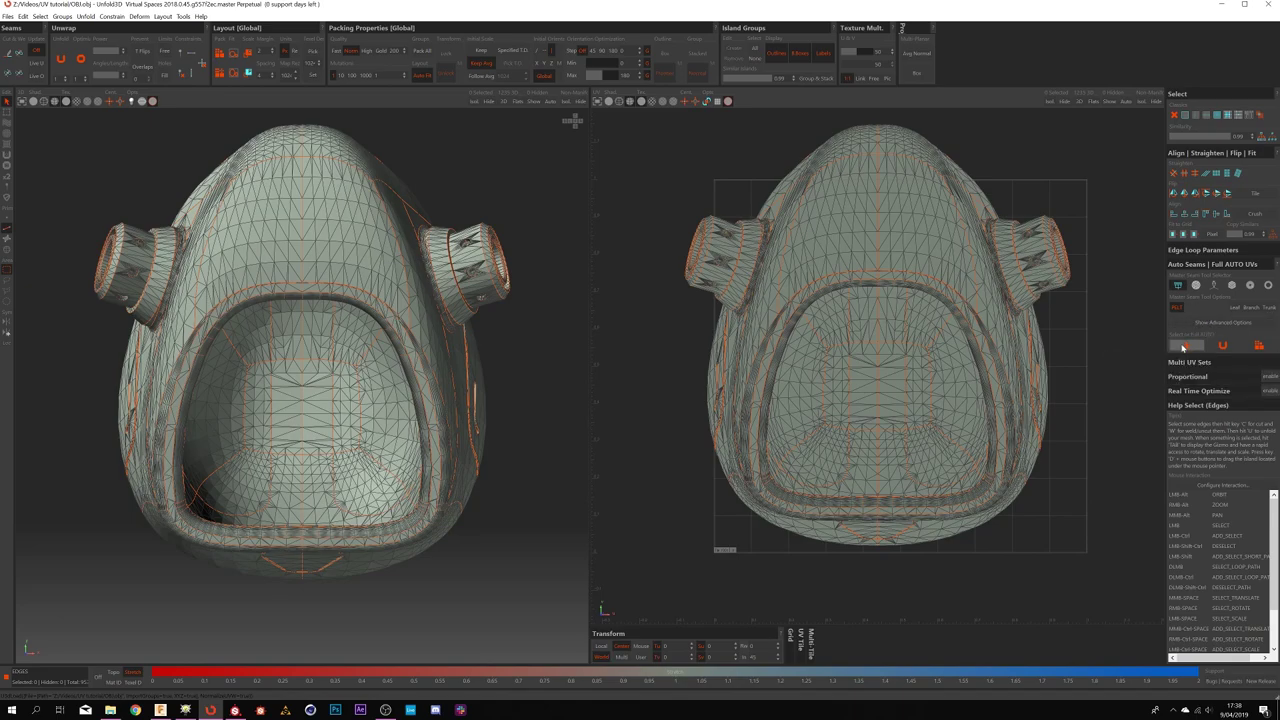
- Run the Full AUTO seam cutting and unfolding from the Auto Seams panel
{"action": "left_click", "coordinate": [1184, 346]}
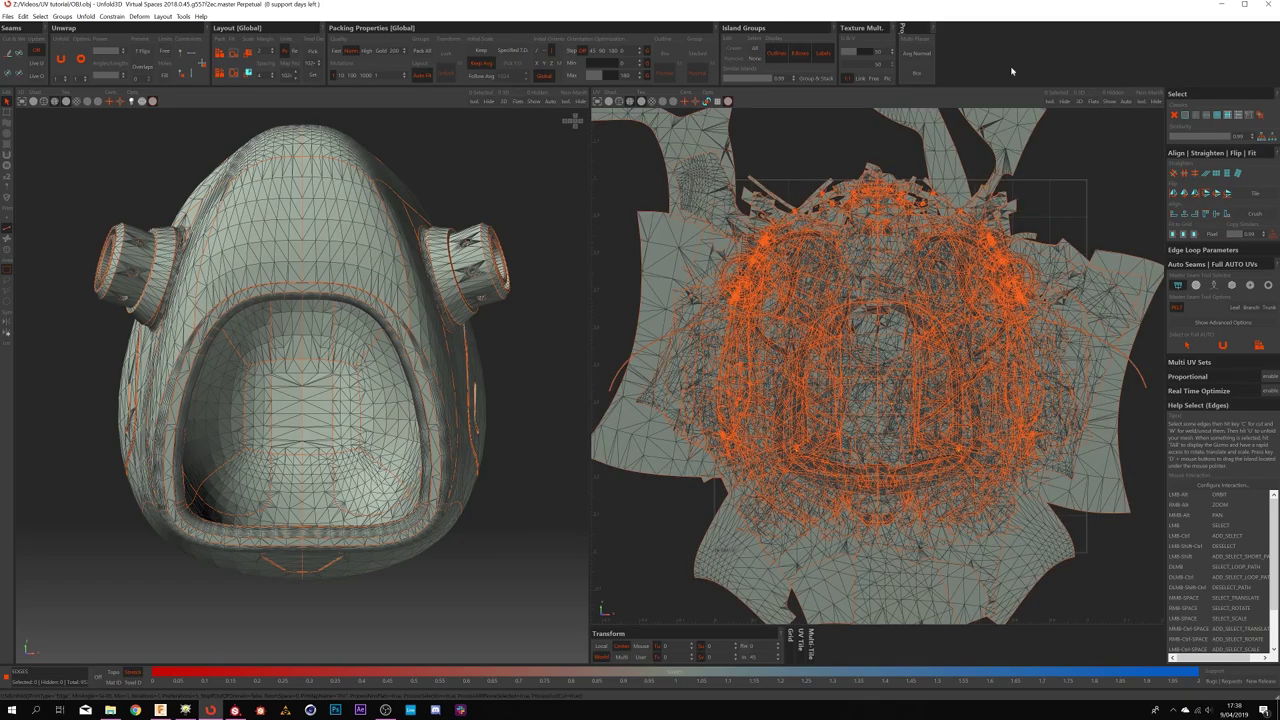
{"action": "left_click", "coordinate": [768, 30]}
{"action": "left_click", "coordinate": [345, 28]}
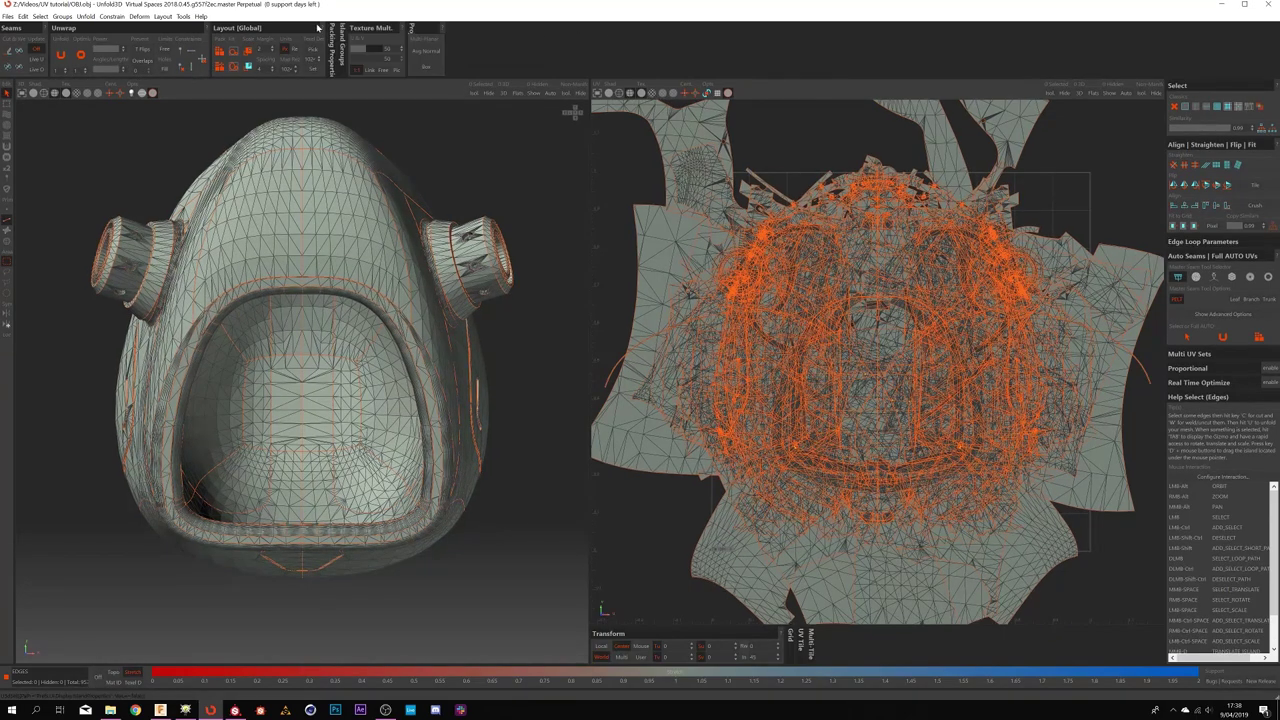
{"action": "left_click", "coordinate": [335, 36]}
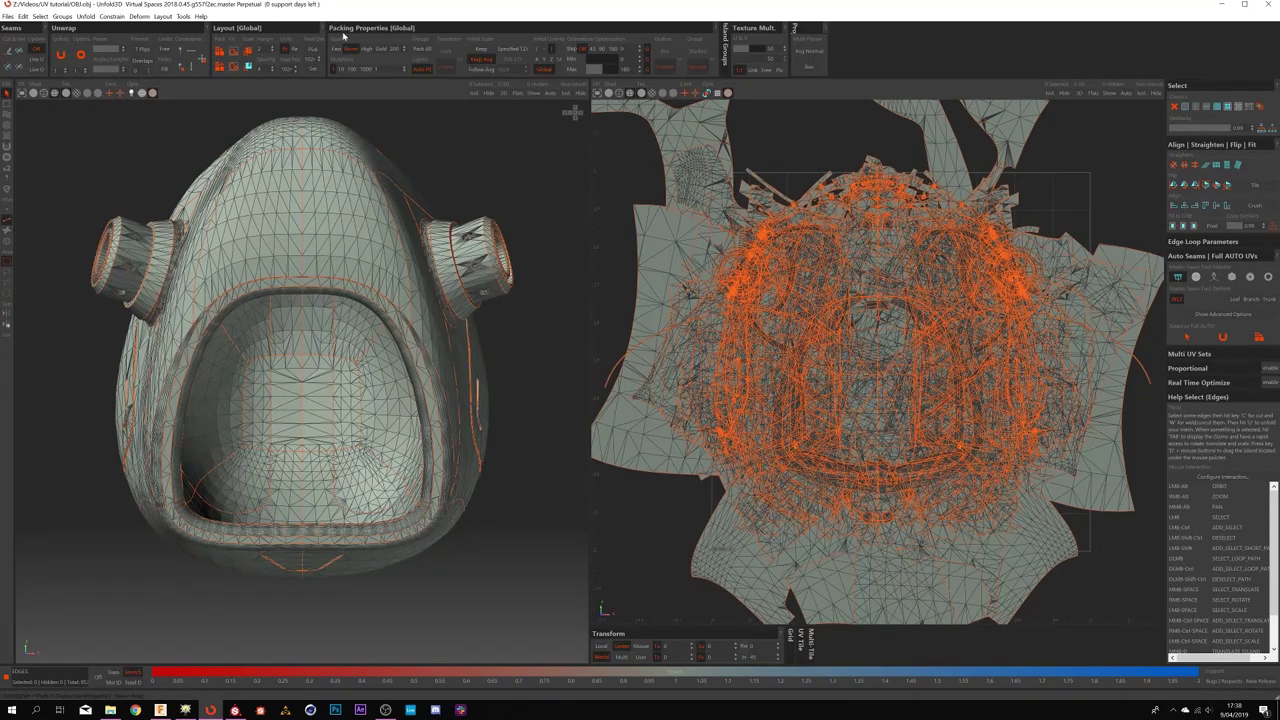
{"action": "left_click", "coordinate": [725, 44]}
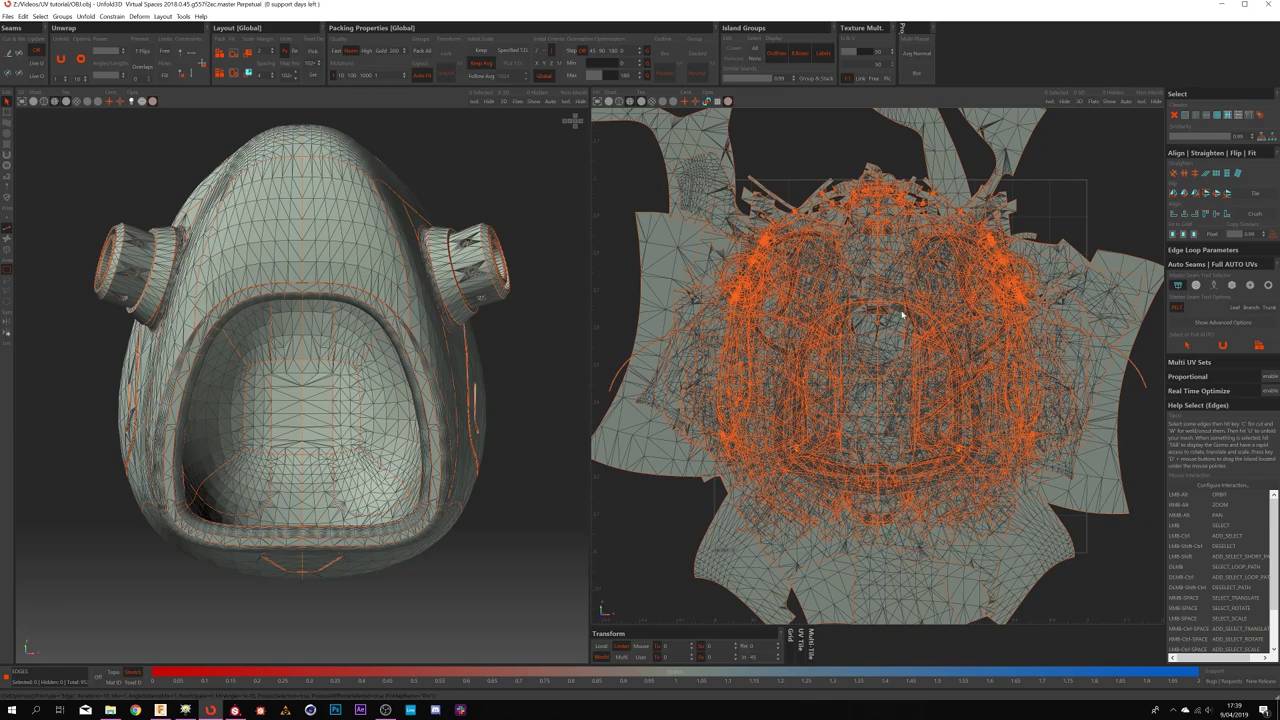
{"action": "left_click", "coordinate": [418, 77]}
- Re-enable Auto Fit in the Packing Properties
{"action": "left_click", "coordinate": [421, 78]}
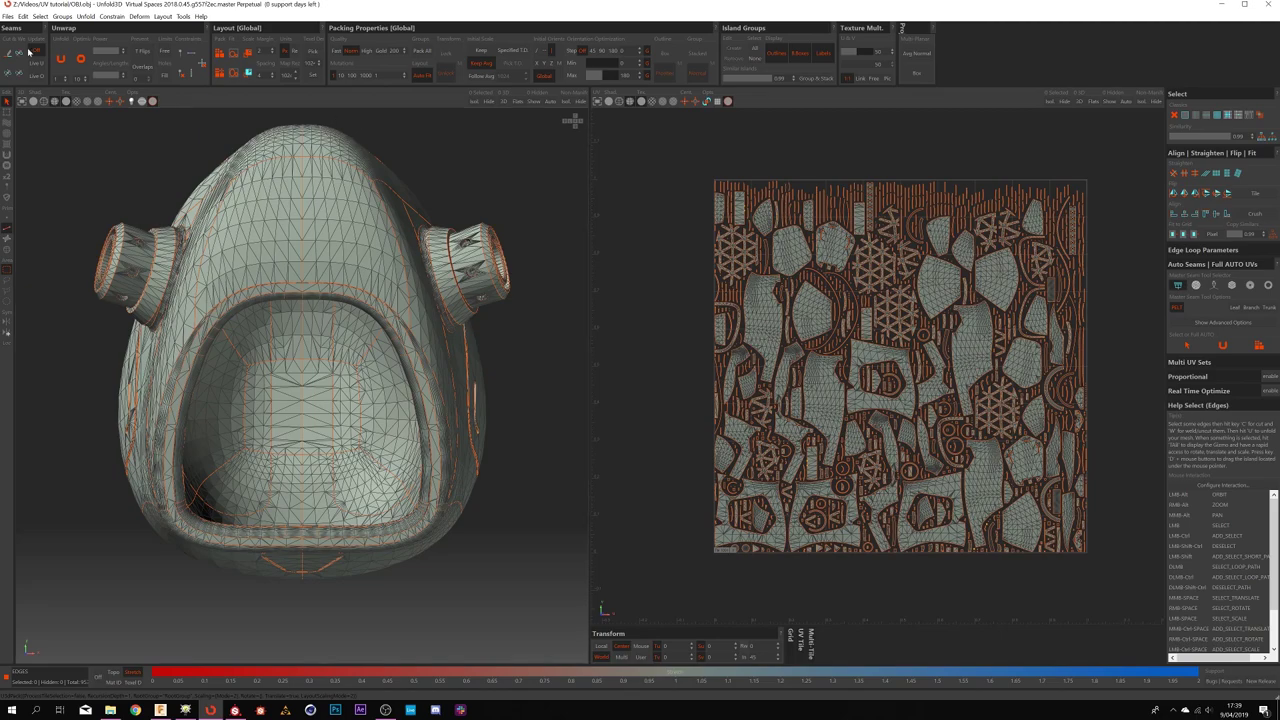
- Export all enabled files to a custom output named UV, dismissing the warning
{"action": "left_click", "coordinate": [8, 17]}
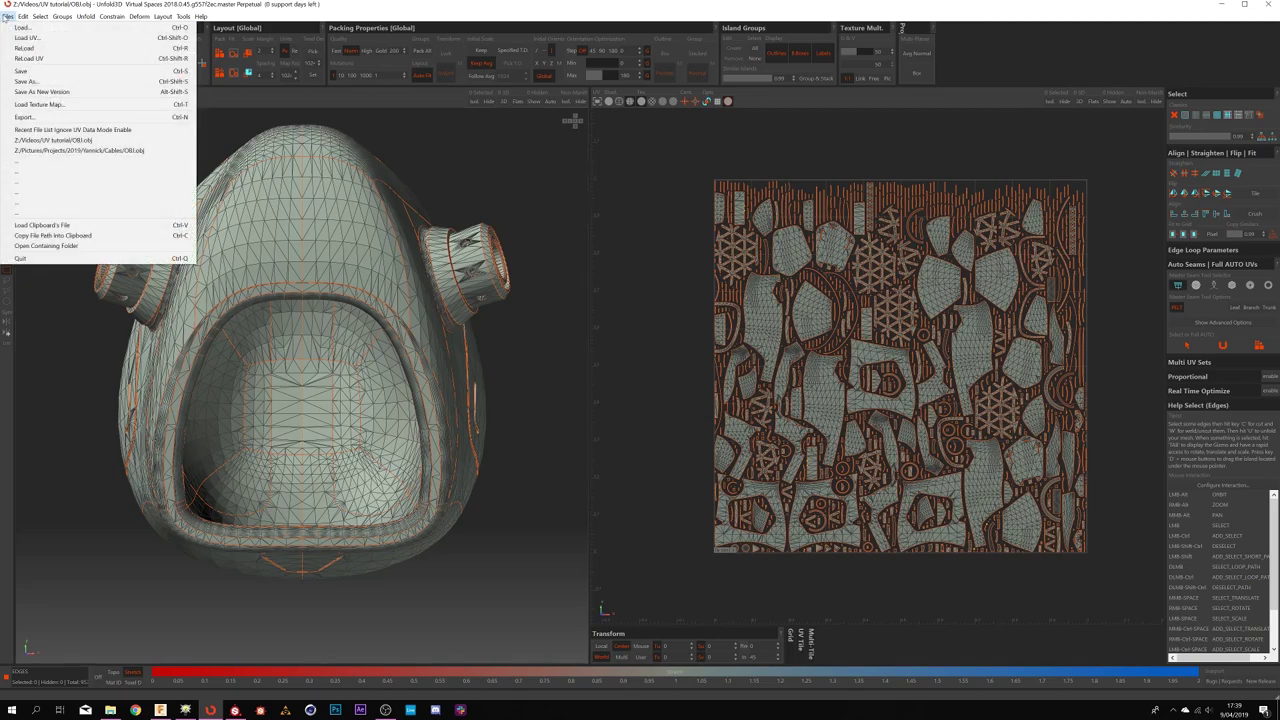
{"action": "left_click", "coordinate": [31, 117]}
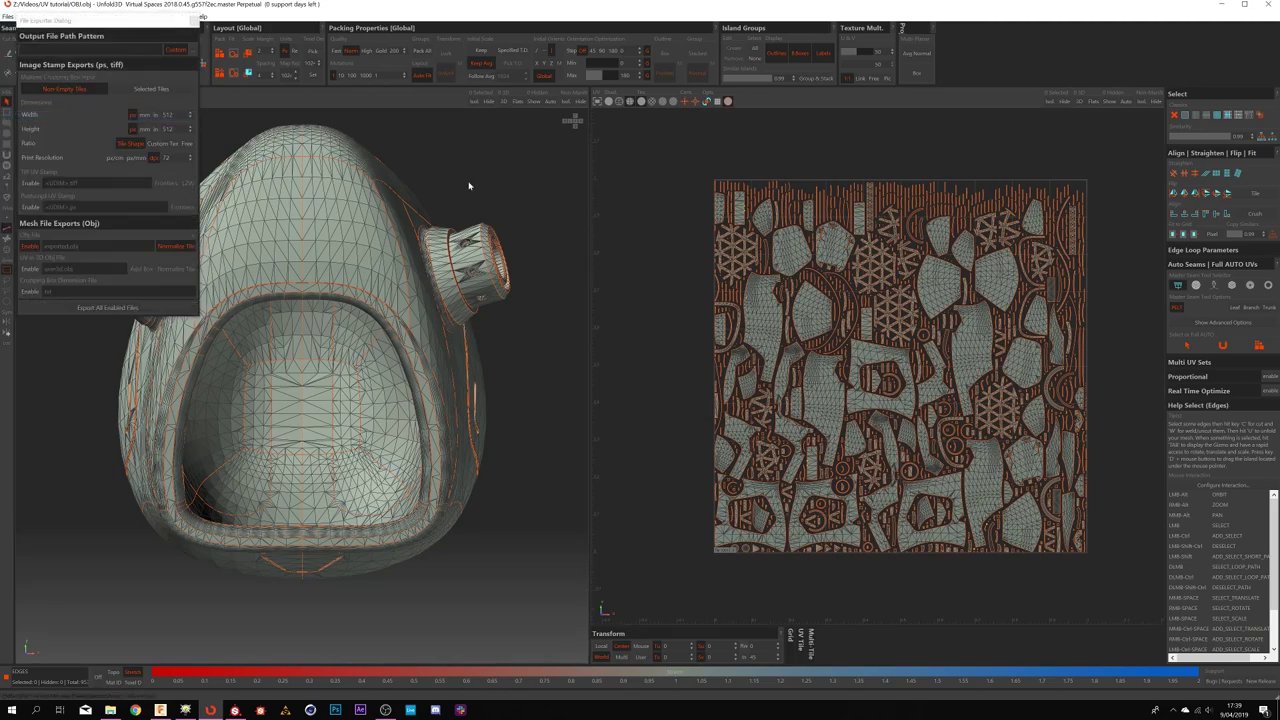
{"action": "left_click", "coordinate": [177, 50]}
{"action": "type", "text": "UV"}
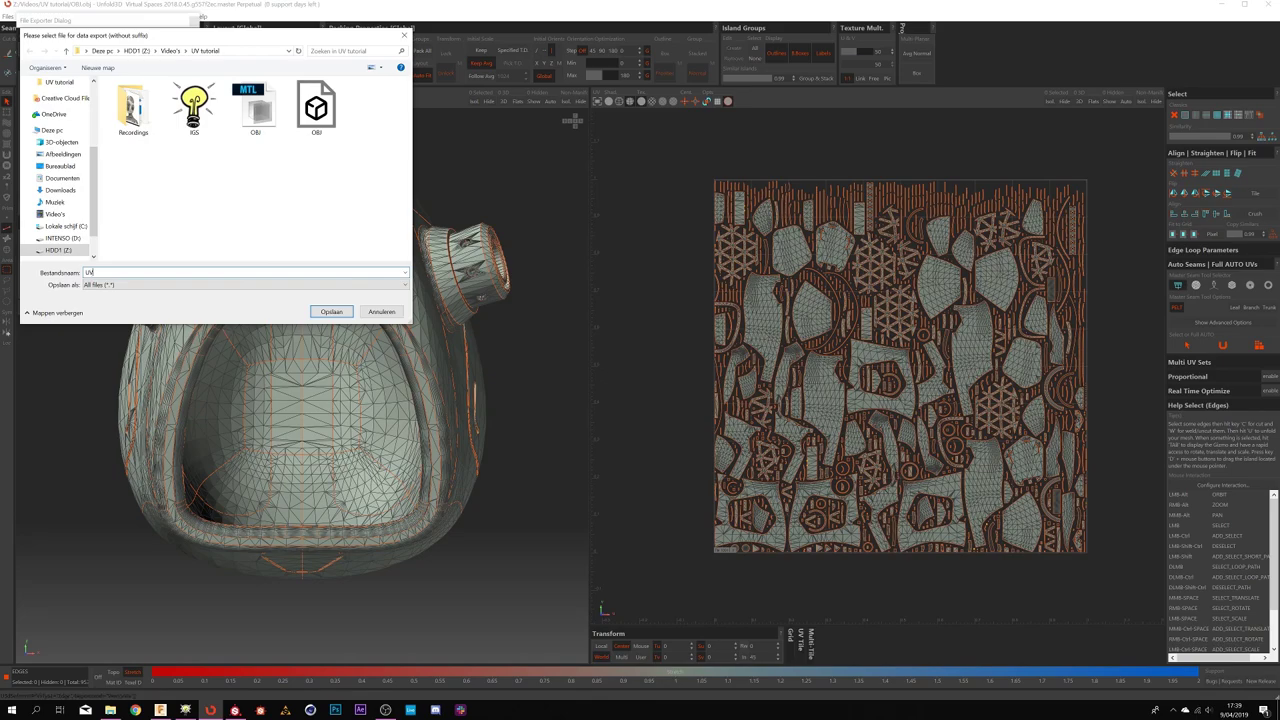
{"action": "key", "text": "Return"}
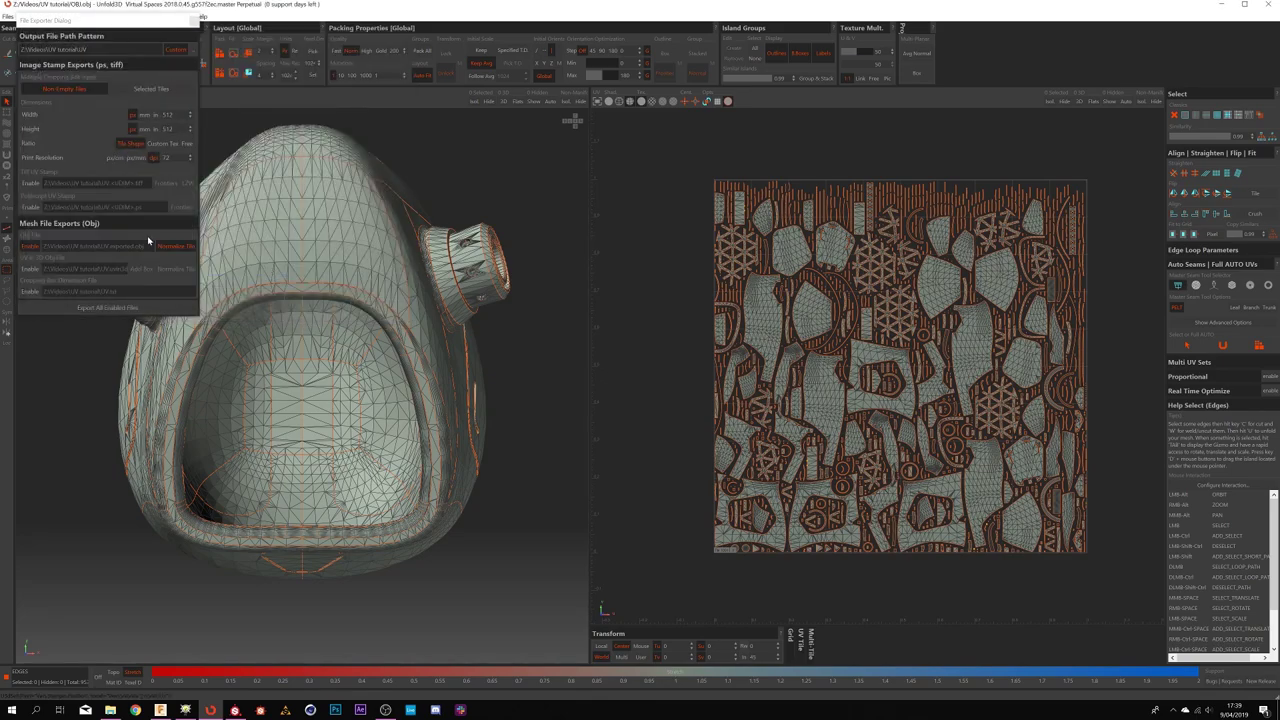
{"action": "left_click", "coordinate": [63, 308]}
{"action": "left_click", "coordinate": [832, 425]}
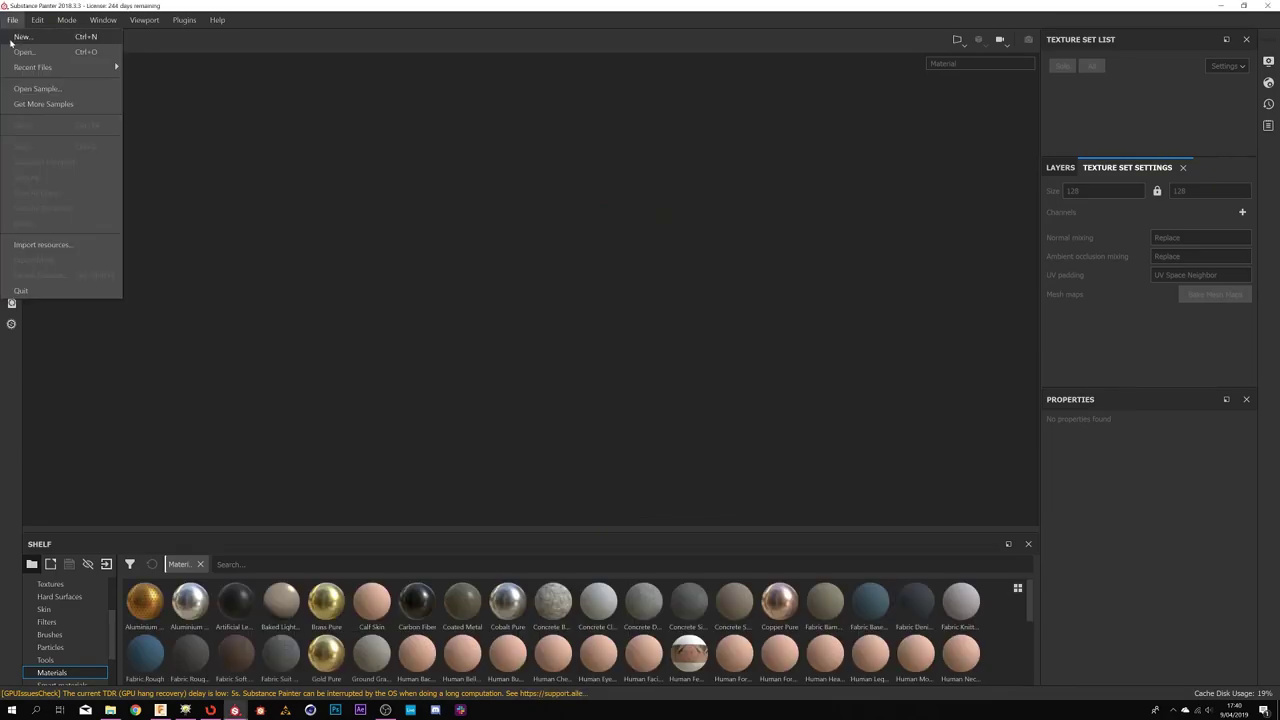
- Create a new project from UV.exported.obj at 2048 resolution with OpenGL normals
{"action": "left_click", "coordinate": [20, 37]}
{"action": "left_click", "coordinate": [805, 220]}
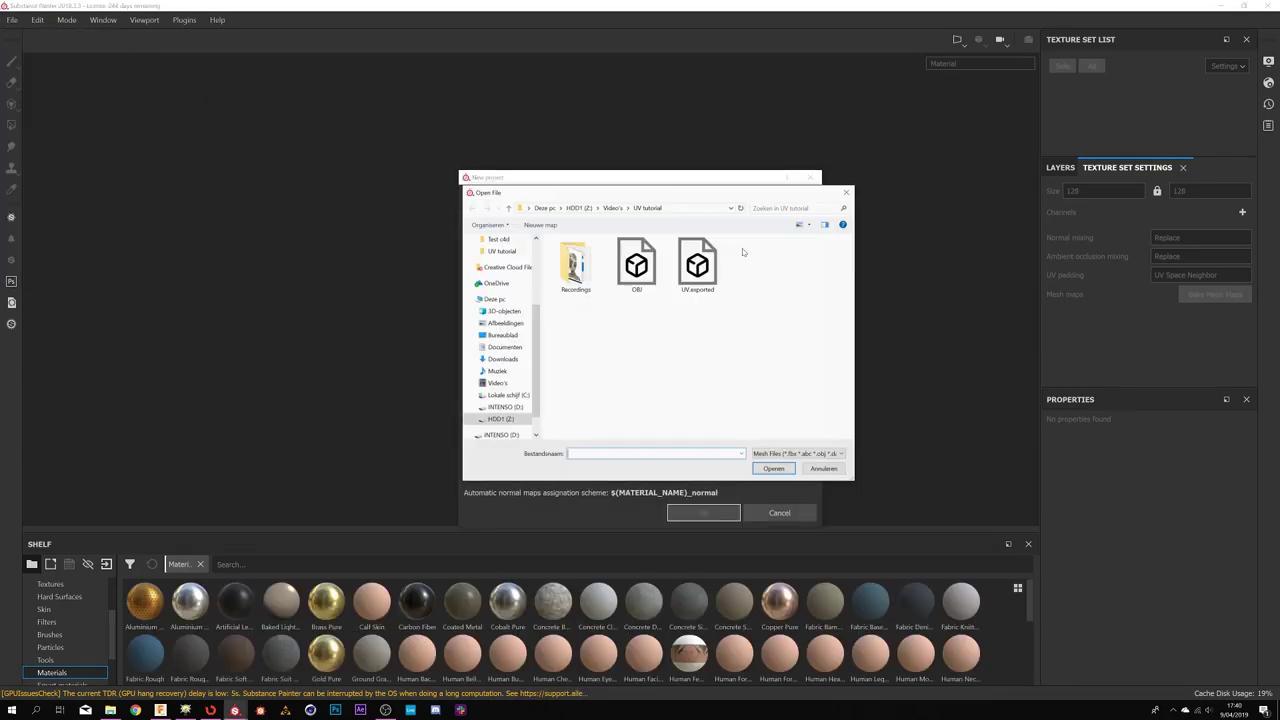
{"action": "left_click", "coordinate": [697, 264]}
{"action": "left_click", "coordinate": [774, 468]}
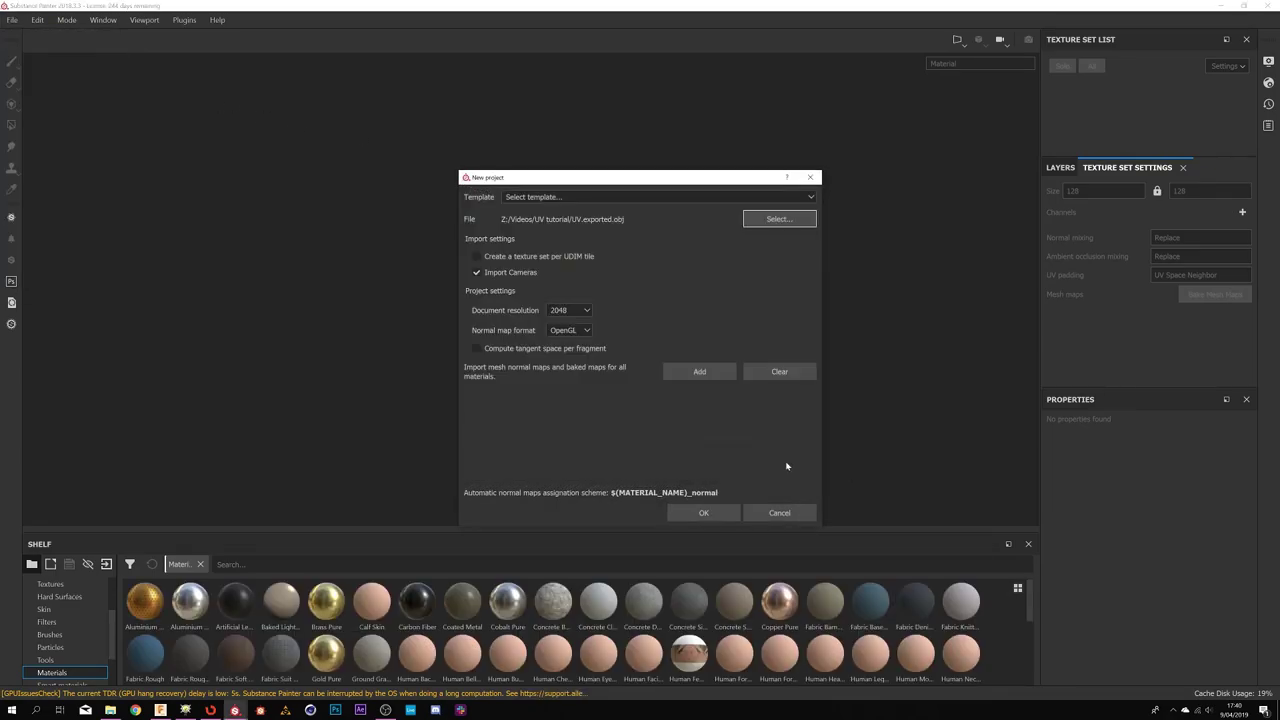
{"action": "left_click", "coordinate": [570, 311]}
{"action": "left_click", "coordinate": [572, 312]}
{"action": "left_click", "coordinate": [565, 330]}
{"action": "left_click", "coordinate": [692, 516]}
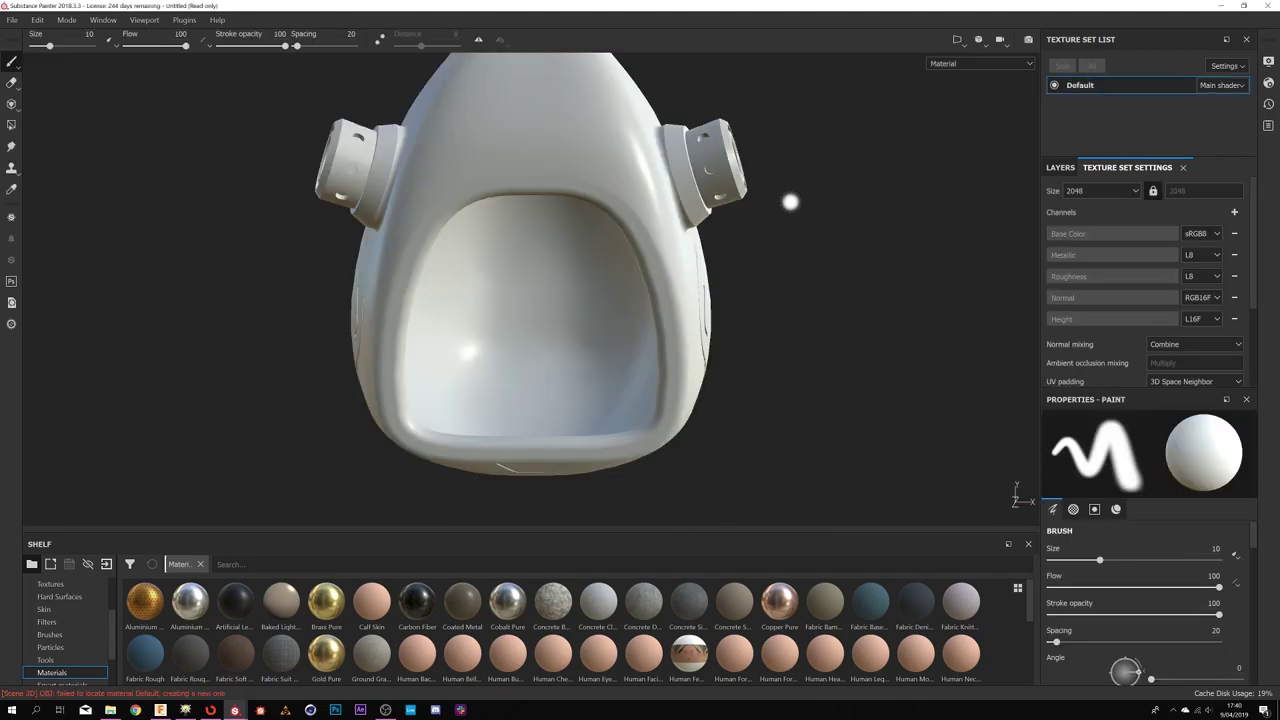
- Add UV.exported as the high-definition mesh in Bake Mesh Maps and bake the defaults
{"action": "mouse_move", "coordinate": [783, 146]}
{"action": "left_mouse_down", "text": "alt"}
{"action": "mouse_move", "coordinate": [766, 285]}
{"action": "mouse_move", "coordinate": [747, 161]}
{"action": "left_mouse_up", "text": "alt"}
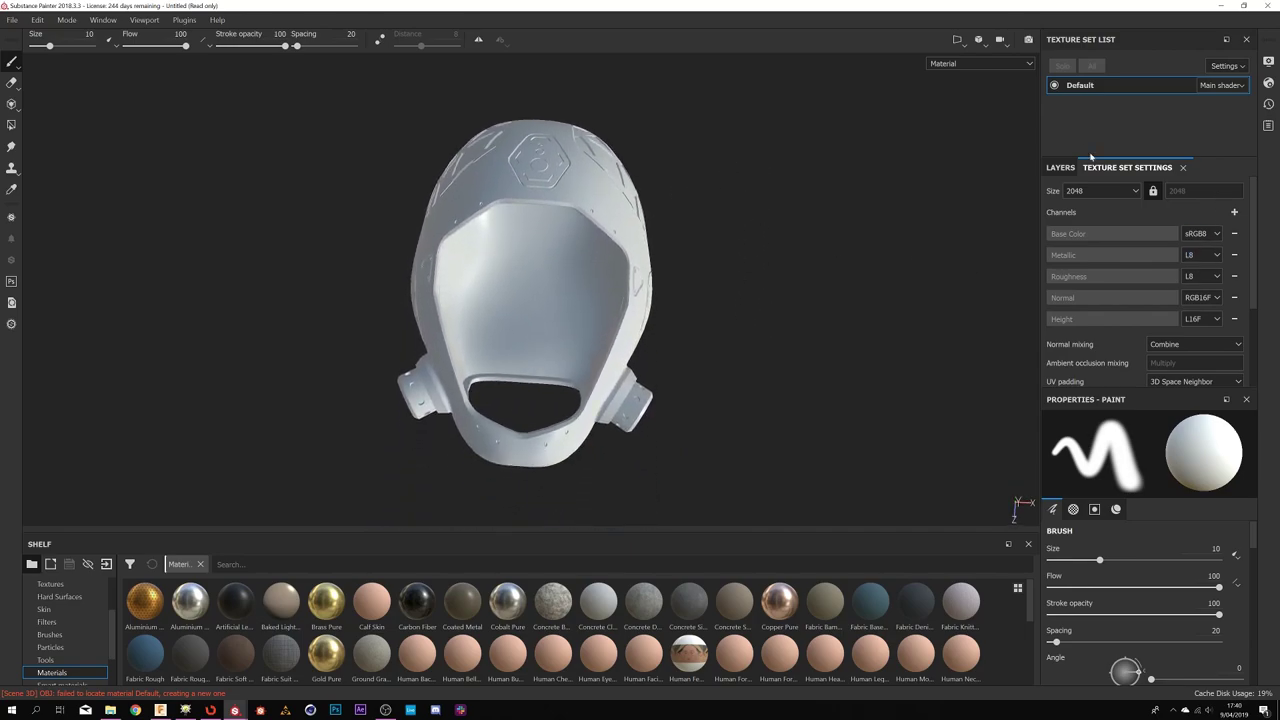
{"action": "scroll", "coordinate": [1258, 324], "scroll_direction": "down", "scroll_amount": 1}
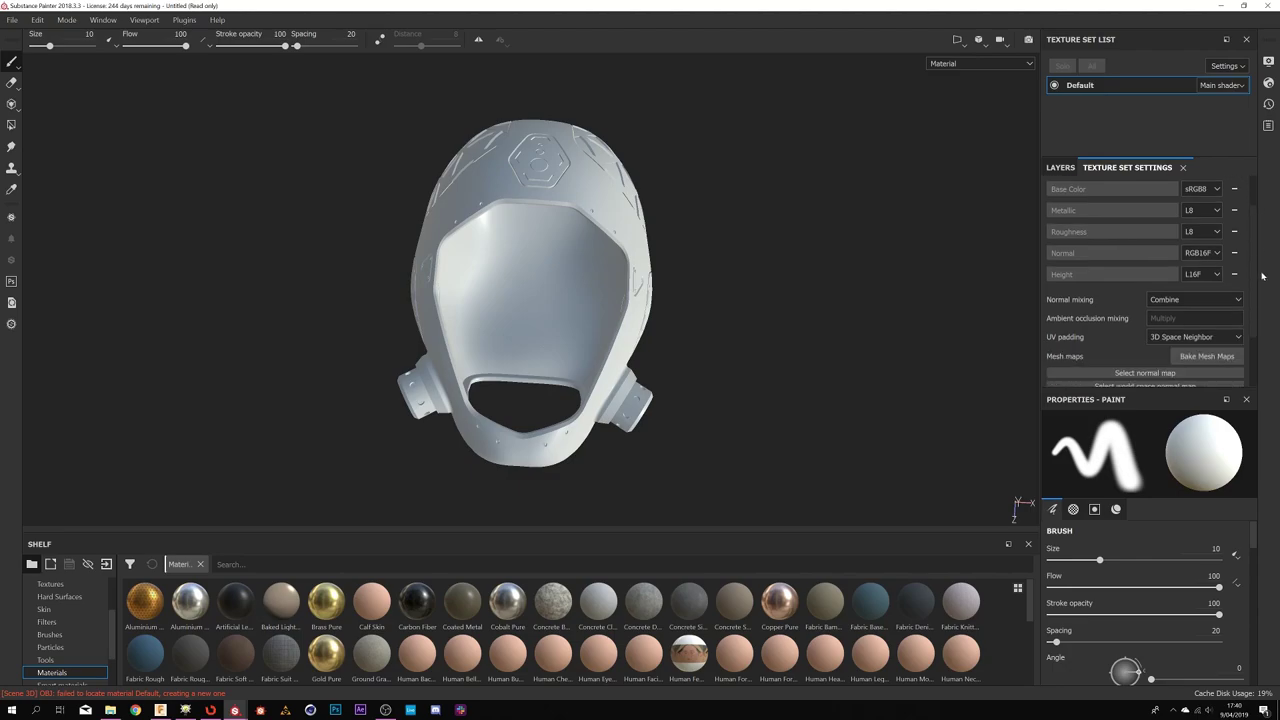
{"action": "scroll", "coordinate": [1258, 324], "scroll_direction": "down", "scroll_amount": 2}
{"action": "left_click", "coordinate": [1207, 280]}
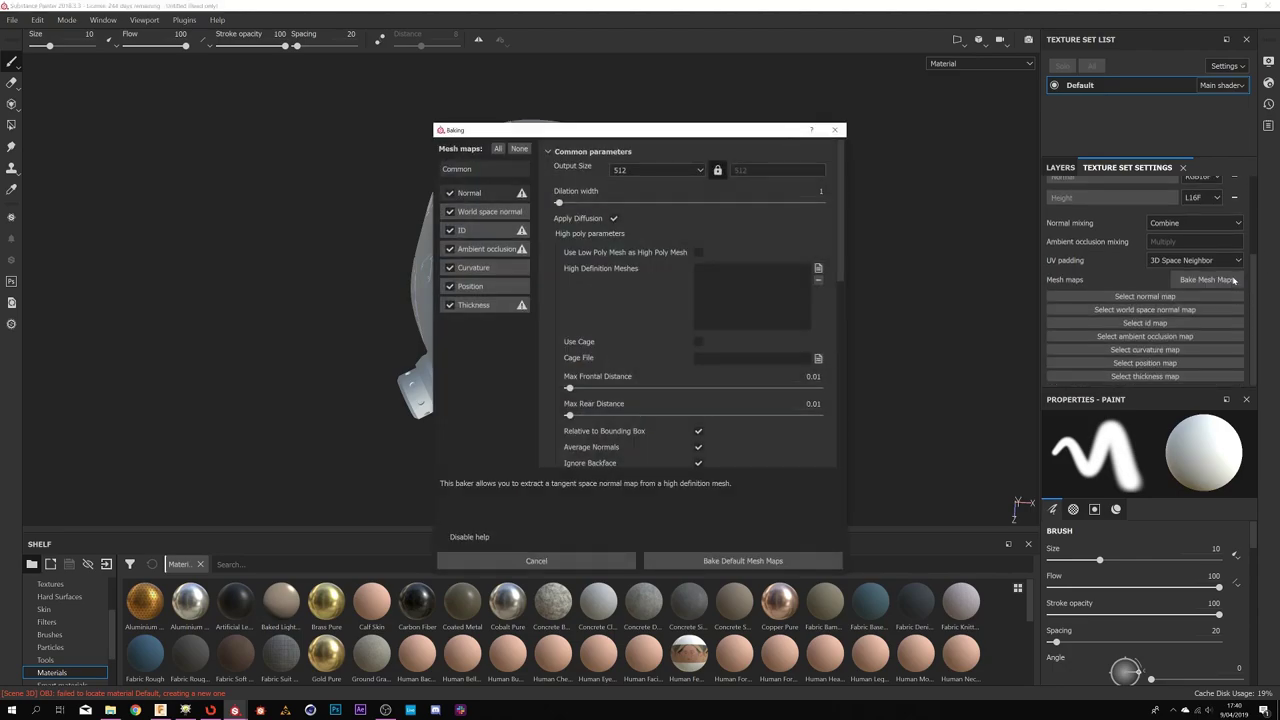
{"action": "left_click", "coordinate": [818, 269]}
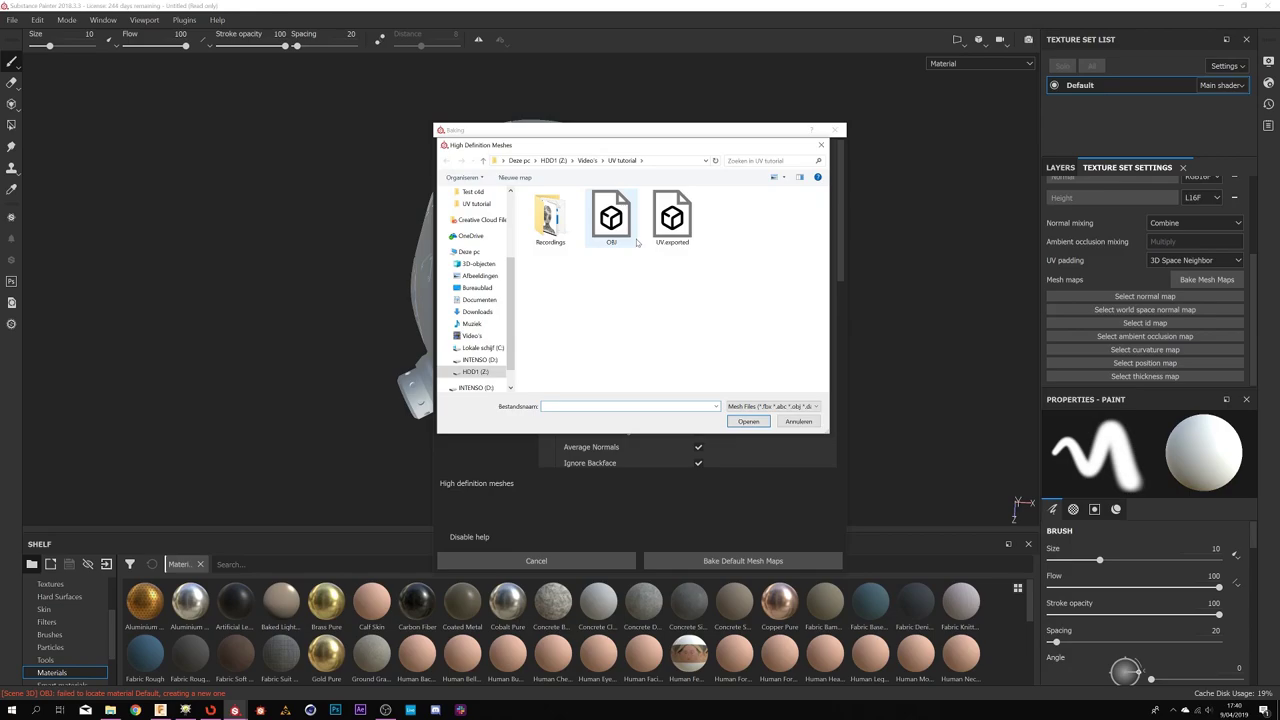
{"action": "left_click", "coordinate": [683, 242]}
{"action": "left_click", "coordinate": [746, 420]}
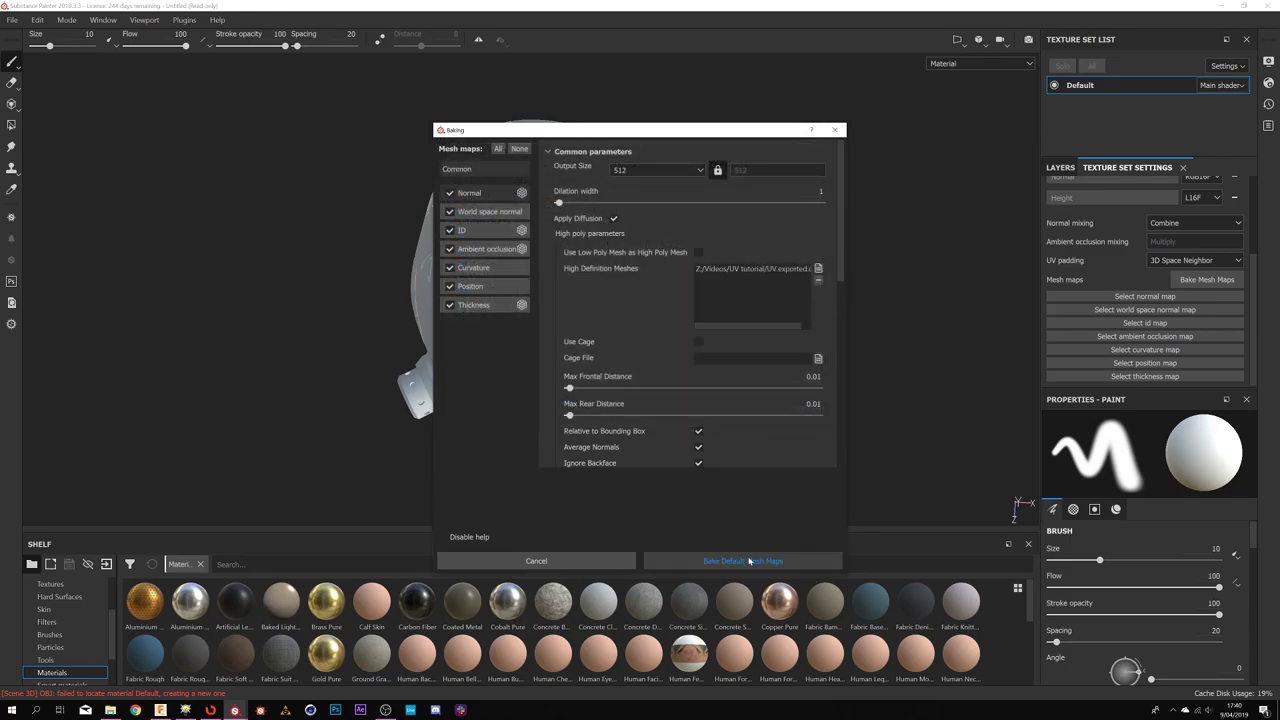
{"action": "left_click", "coordinate": [752, 562]}
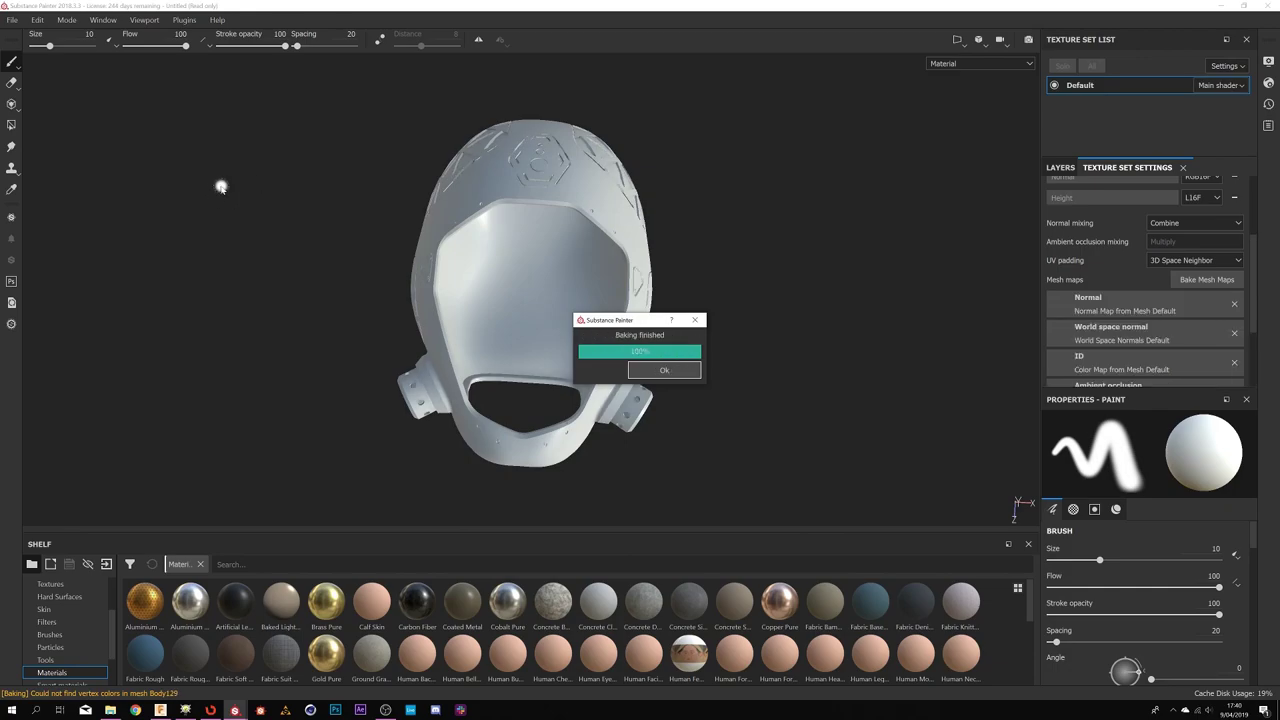
- Apply the Machinery smart material from the Shelf to the helmet for a worn yellow finish with grime
{"action": "left_click", "coordinate": [664, 370]}
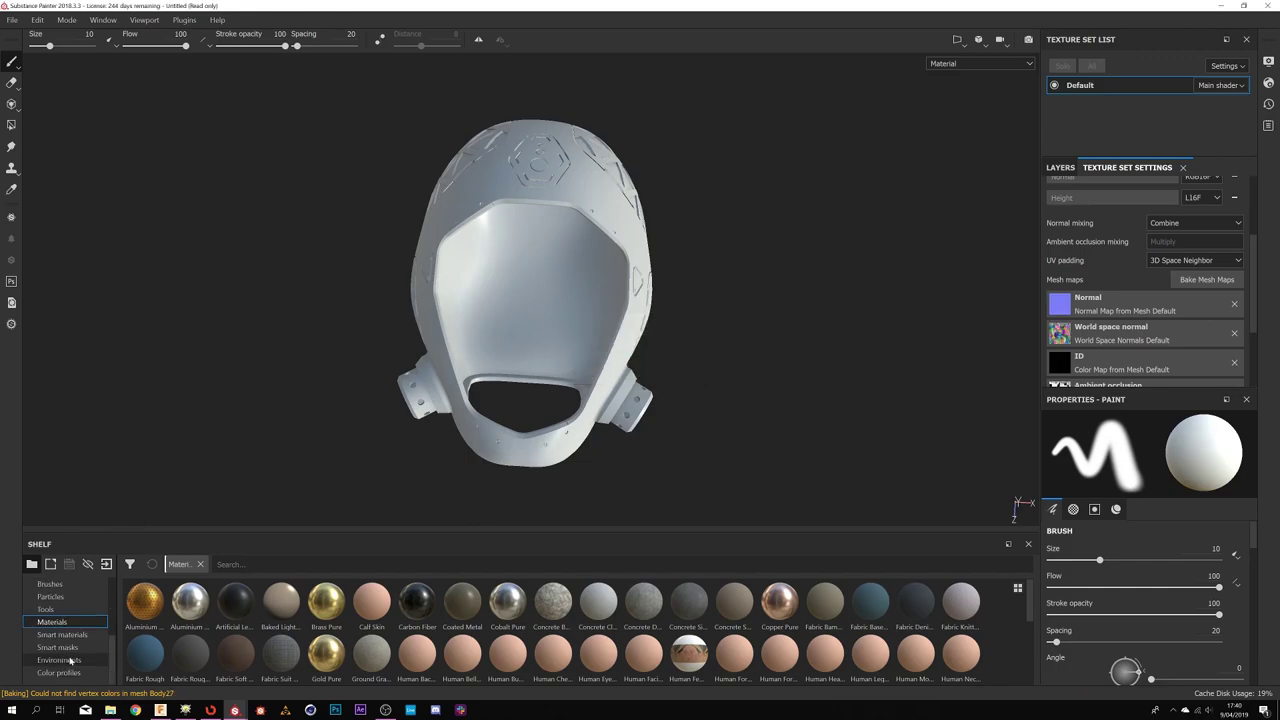
{"action": "scroll", "coordinate": [65, 643], "scroll_direction": "down", "scroll_amount": 2}
{"action": "left_click", "coordinate": [62, 636]}
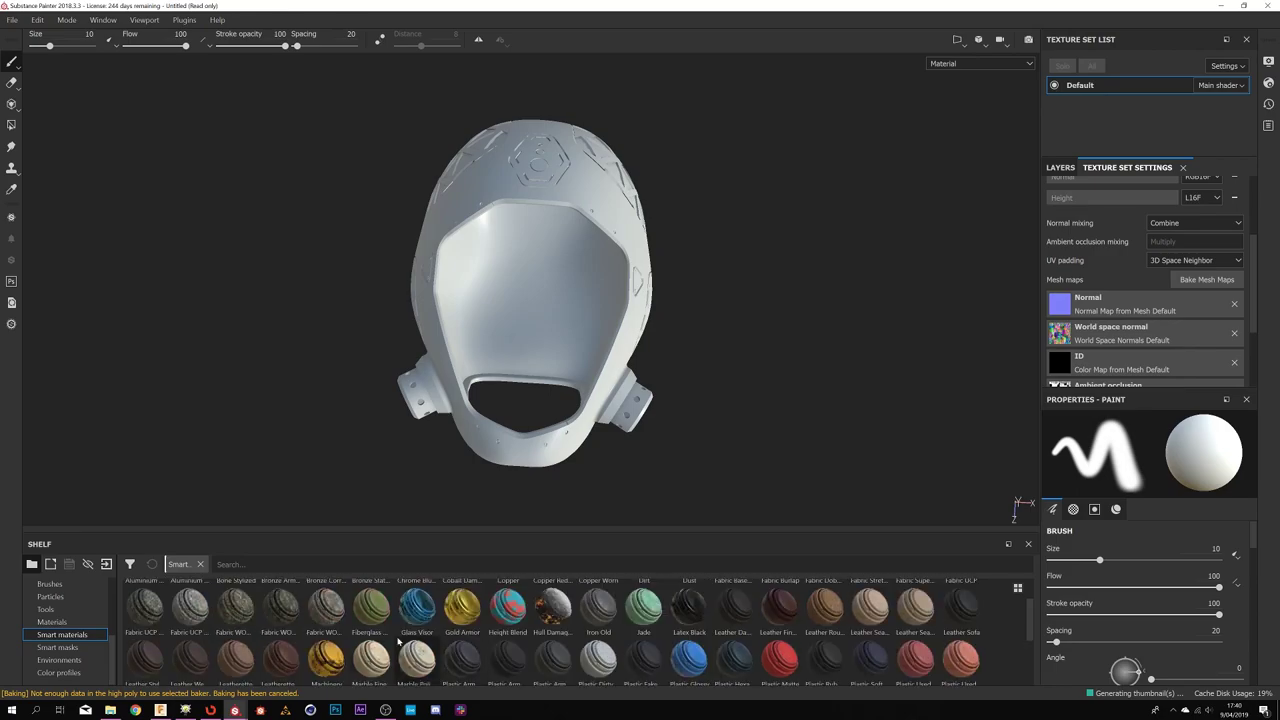
{"action": "left_click_drag", "start_coordinate": [326, 657], "coordinate": [617, 241]}
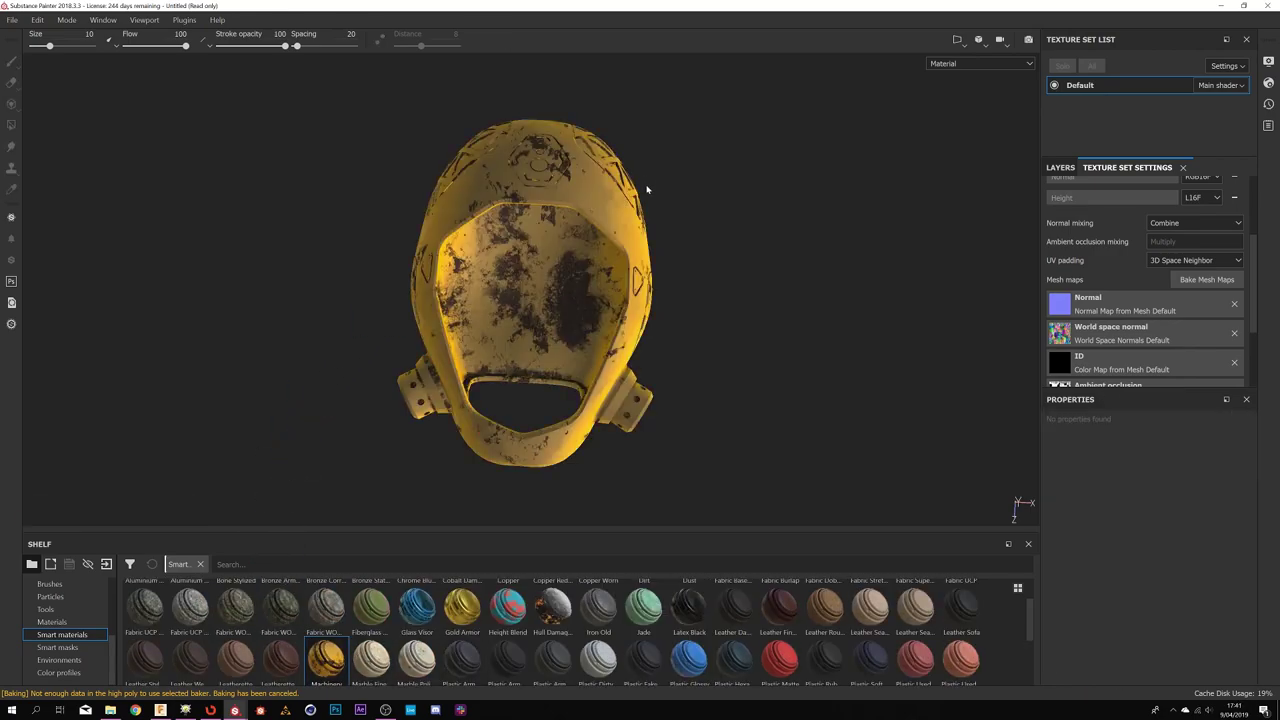
{"action": "mouse_move", "coordinate": [698, 202]}
{"action": "left_mouse_down", "text": "alt"}
{"action": "mouse_move", "coordinate": [662, 236]}
{"action": "mouse_move", "coordinate": [512, 232]}
{"action": "mouse_move", "coordinate": [640, 300]}
{"action": "mouse_move", "coordinate": [466, 302]}
{"action": "mouse_move", "coordinate": [778, 382]}
{"action": "mouse_move", "coordinate": [680, 351]}
{"action": "mouse_move", "coordinate": [951, 380]}
{"action": "mouse_move", "coordinate": [390, 313]}
{"action": "mouse_move", "coordinate": [689, 429]}
{"action": "mouse_move", "coordinate": [594, 371]}
{"action": "mouse_move", "coordinate": [719, 328]}
{"action": "mouse_move", "coordinate": [709, 306]}
{"action": "mouse_move", "coordinate": [703, 329]}
{"action": "mouse_move", "coordinate": [727, 337]}
{"action": "left_mouse_up", "text": "alt"}
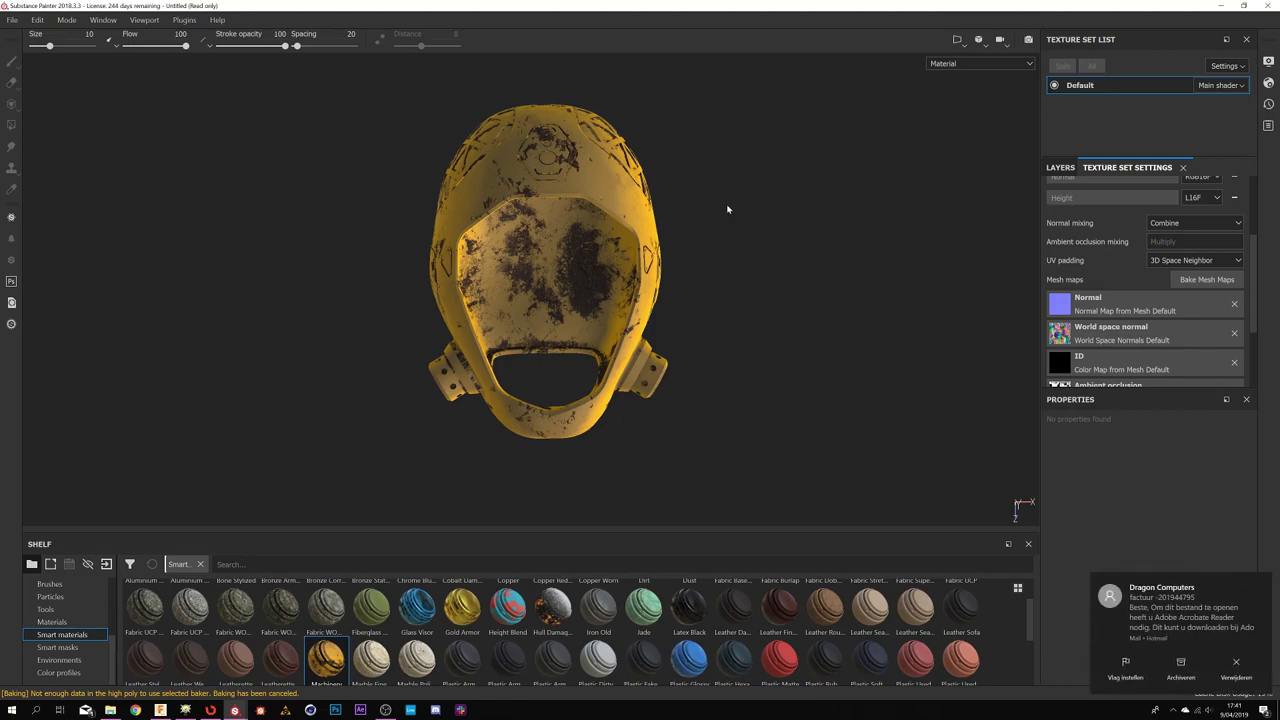
{"action": "left_click", "coordinate": [1236, 666]}
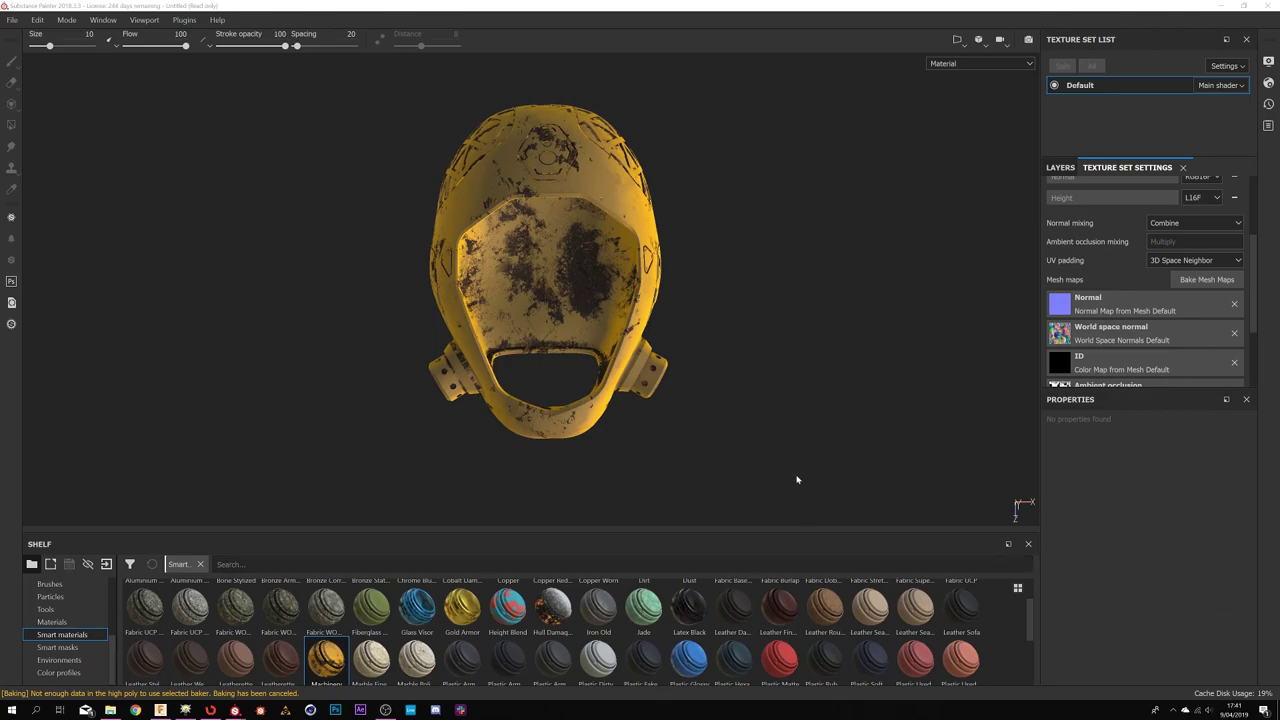